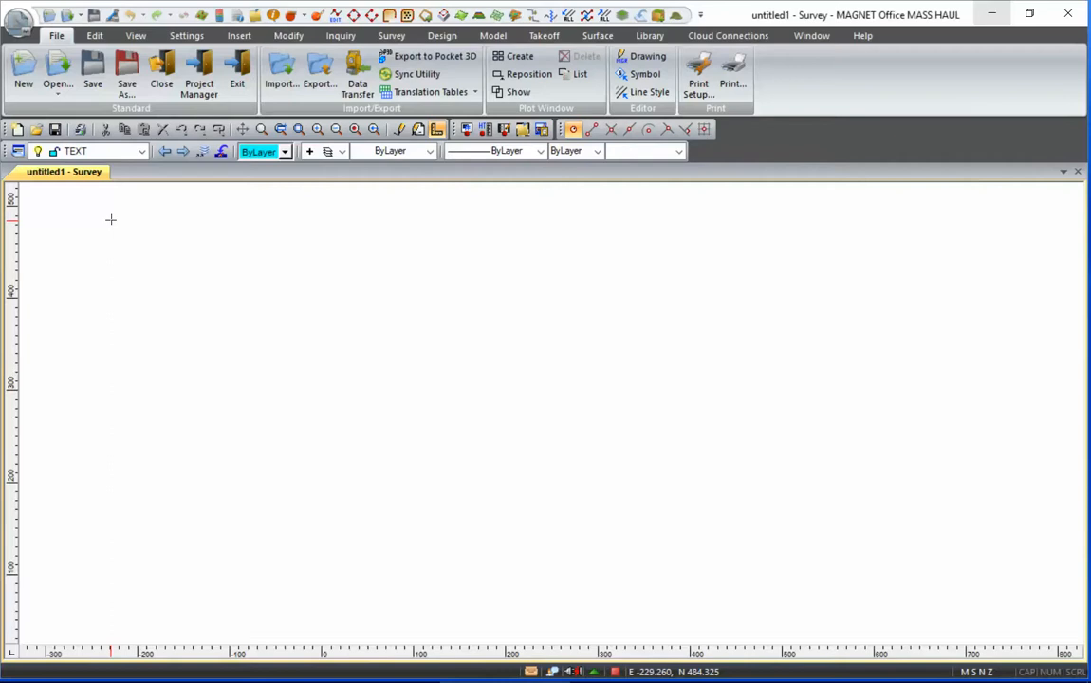
Step: Check the measurement units in the program settings and accept them with meters as the linear unit
{"action": "left_click", "coordinate": [186, 35]}
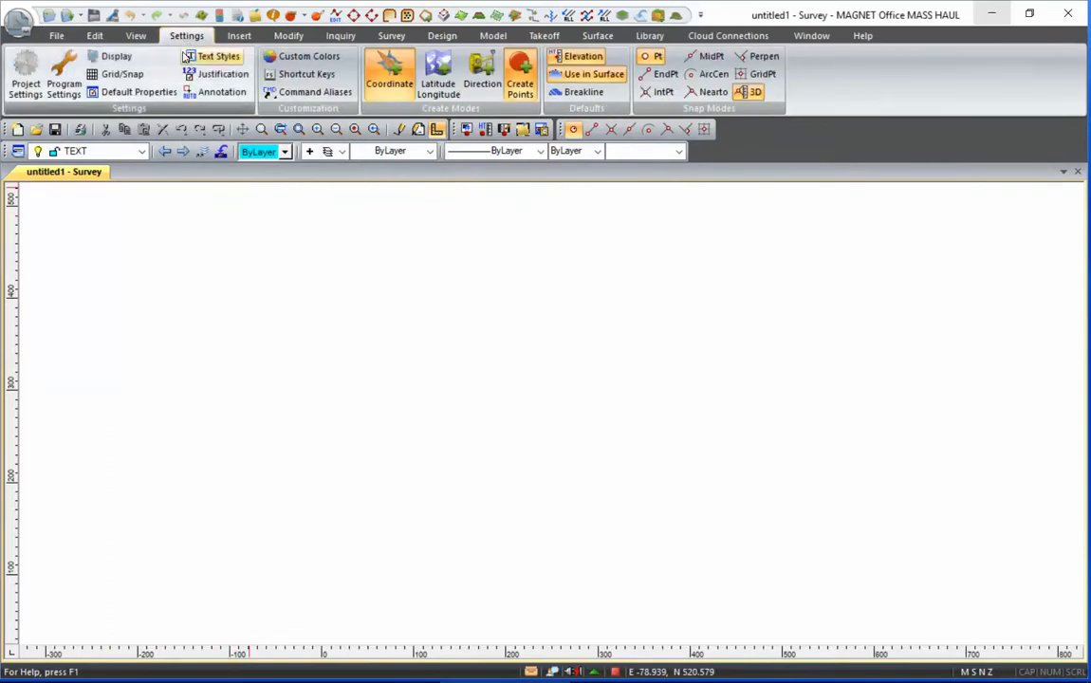
{"action": "left_click", "coordinate": [64, 80]}
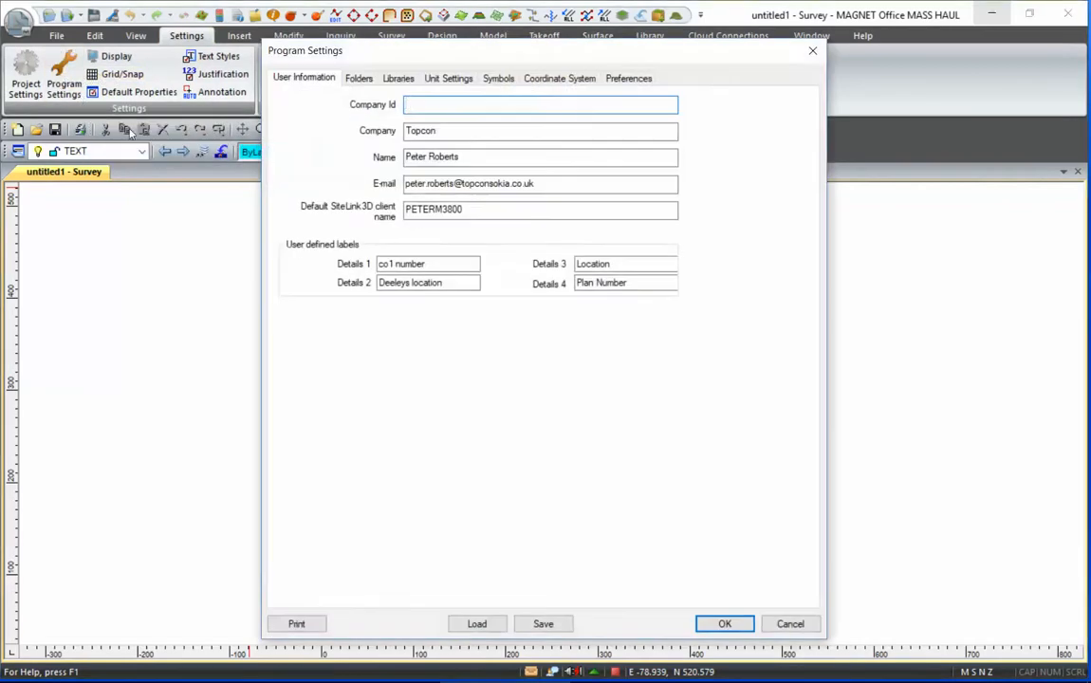
{"action": "left_click", "coordinate": [451, 80]}
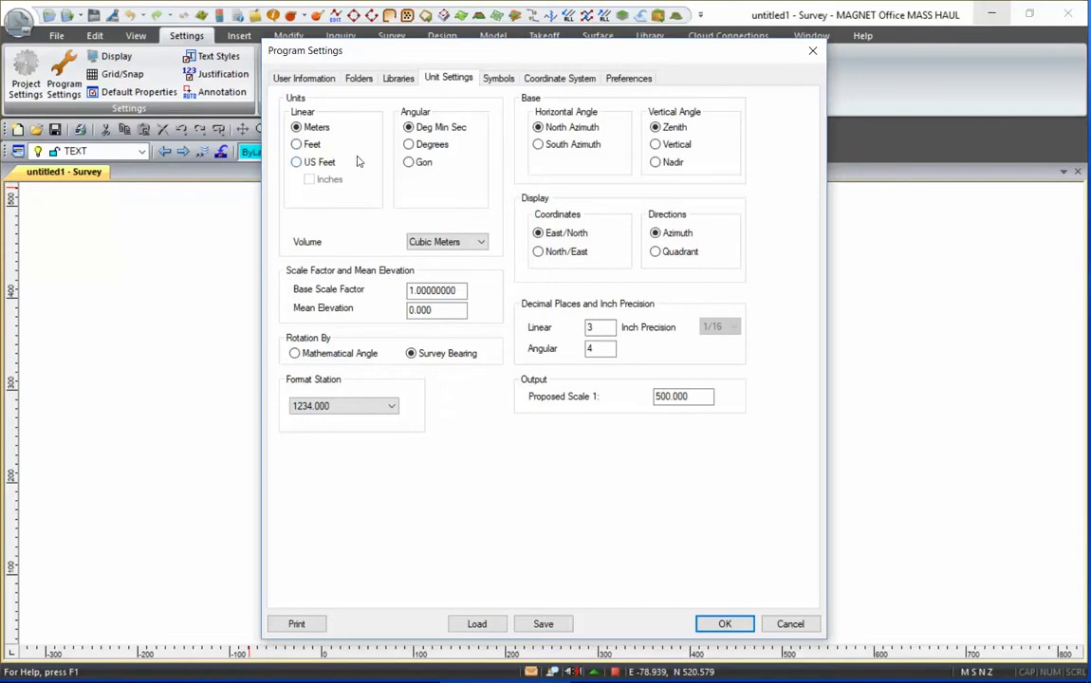
{"action": "left_click", "coordinate": [723, 622]}
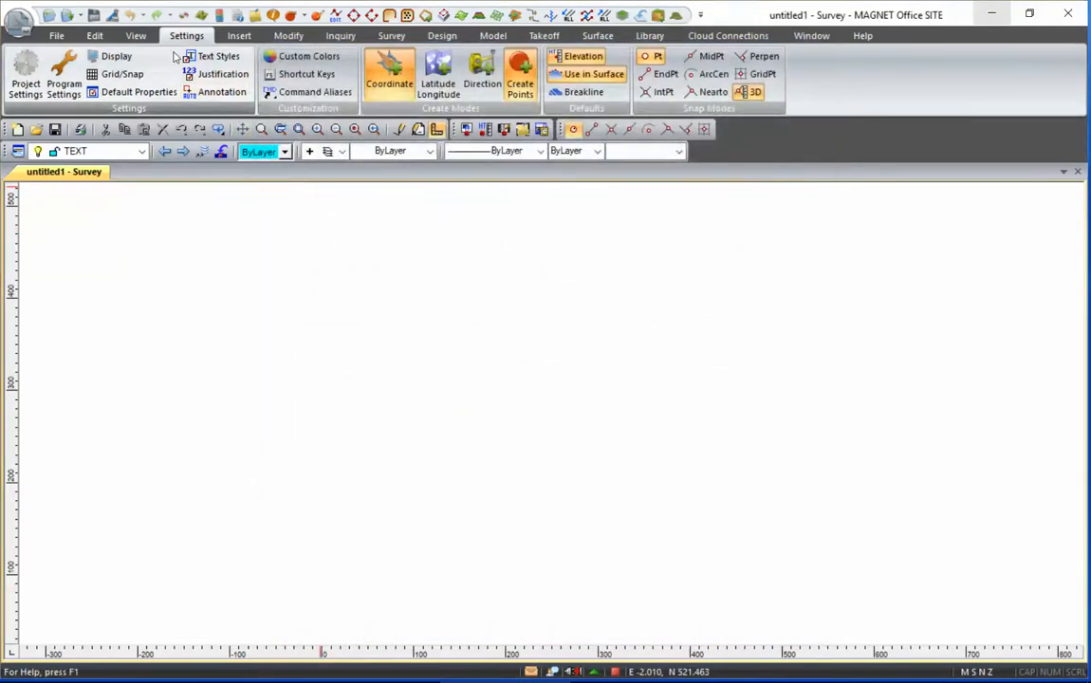
Step: Import the AutoCAD drawing KAM-BHE-BC-04-DR-S-1040-C03.dwg, converting distances from millimeters and exploding the checked blocks
{"action": "left_click", "coordinate": [58, 36]}
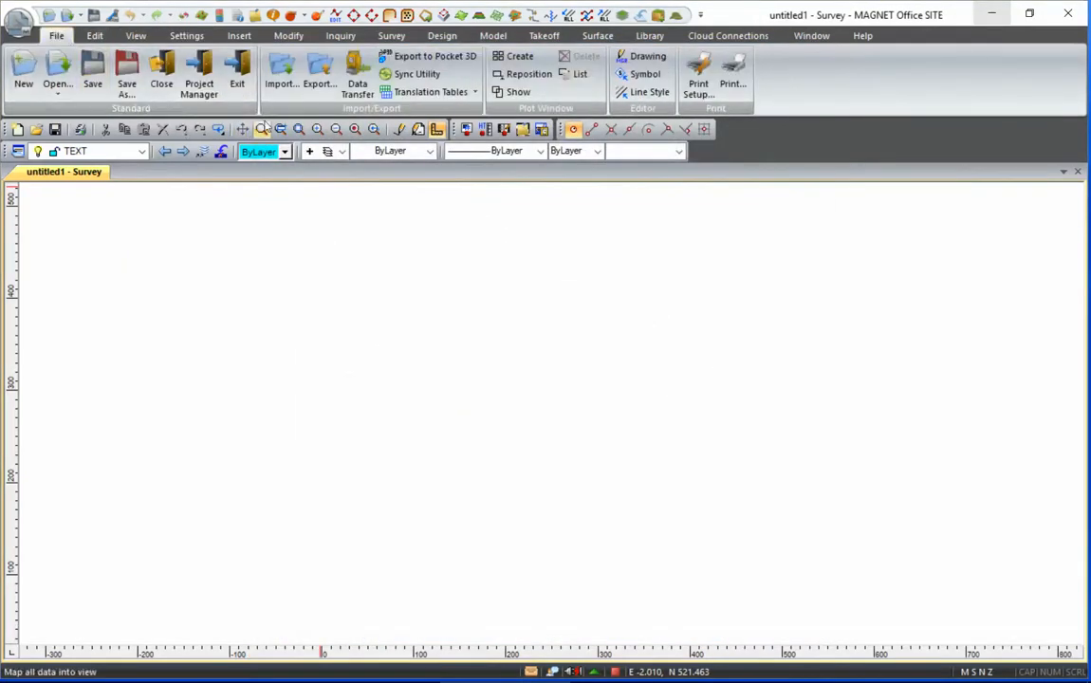
{"action": "left_click", "coordinate": [282, 80]}
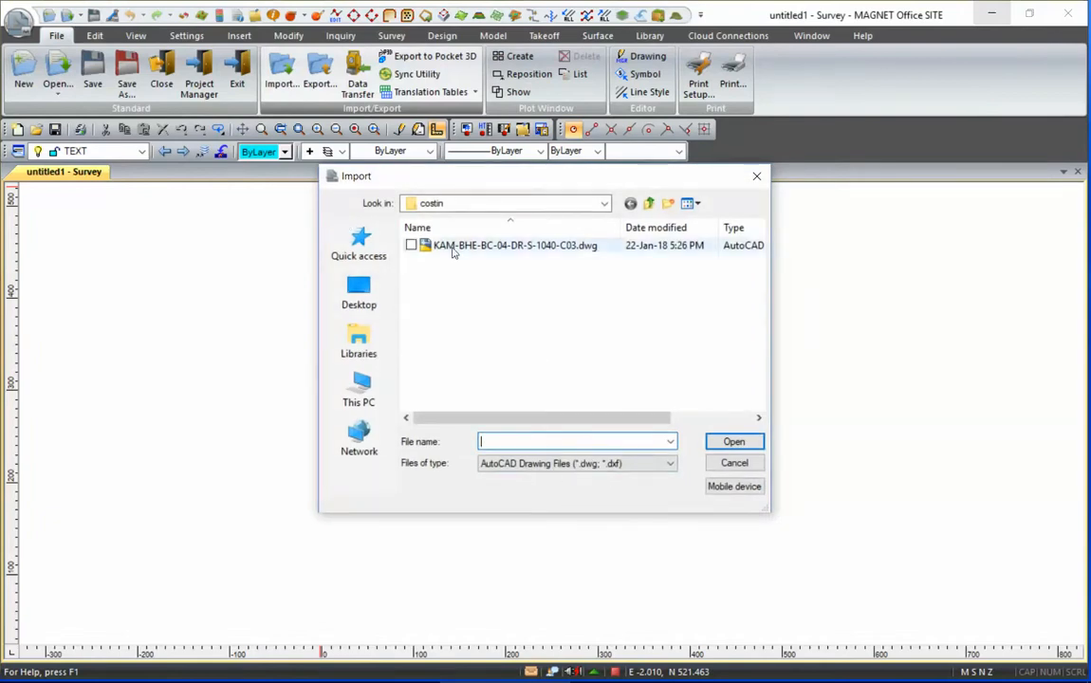
{"action": "left_click", "coordinate": [522, 247]}
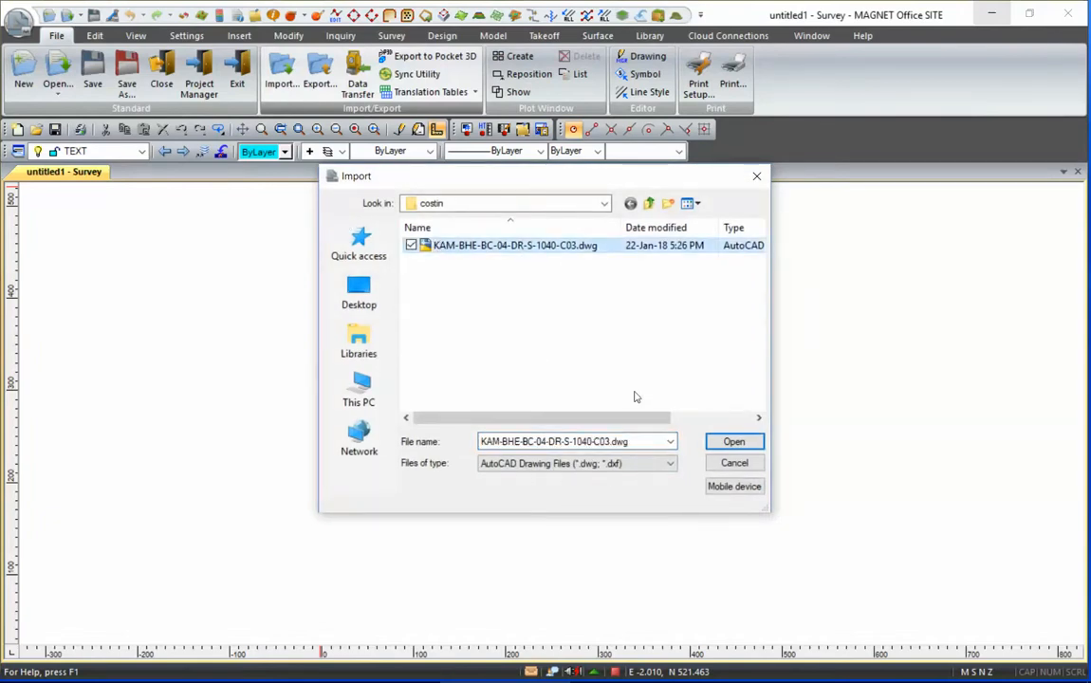
{"action": "left_click", "coordinate": [732, 441]}
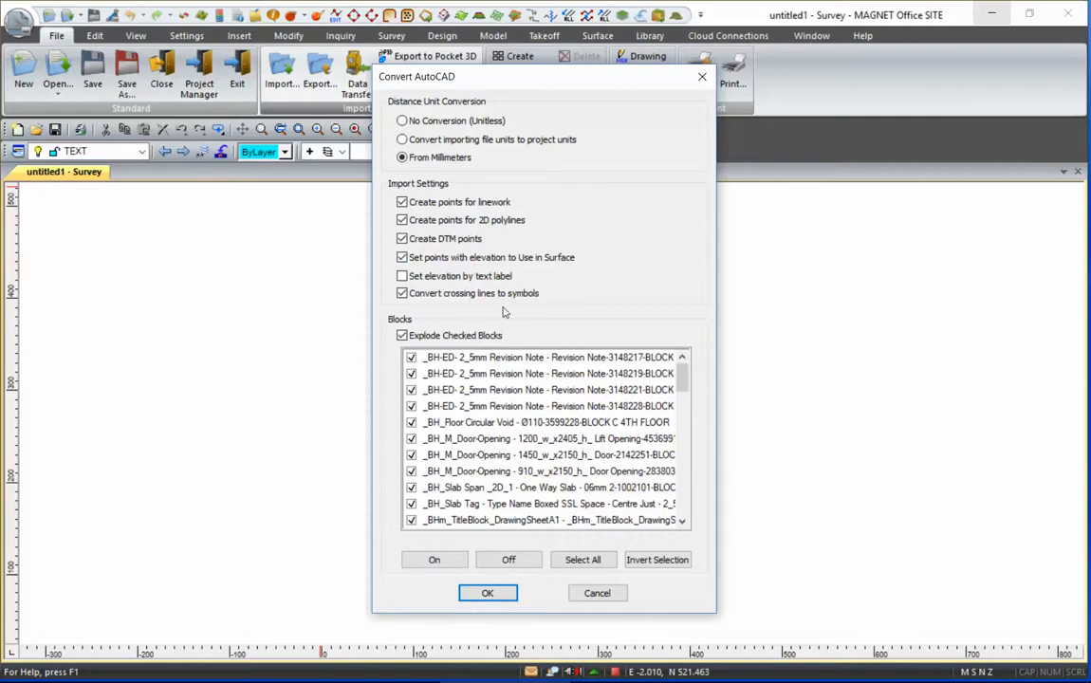
{"action": "left_click", "coordinate": [485, 594]}
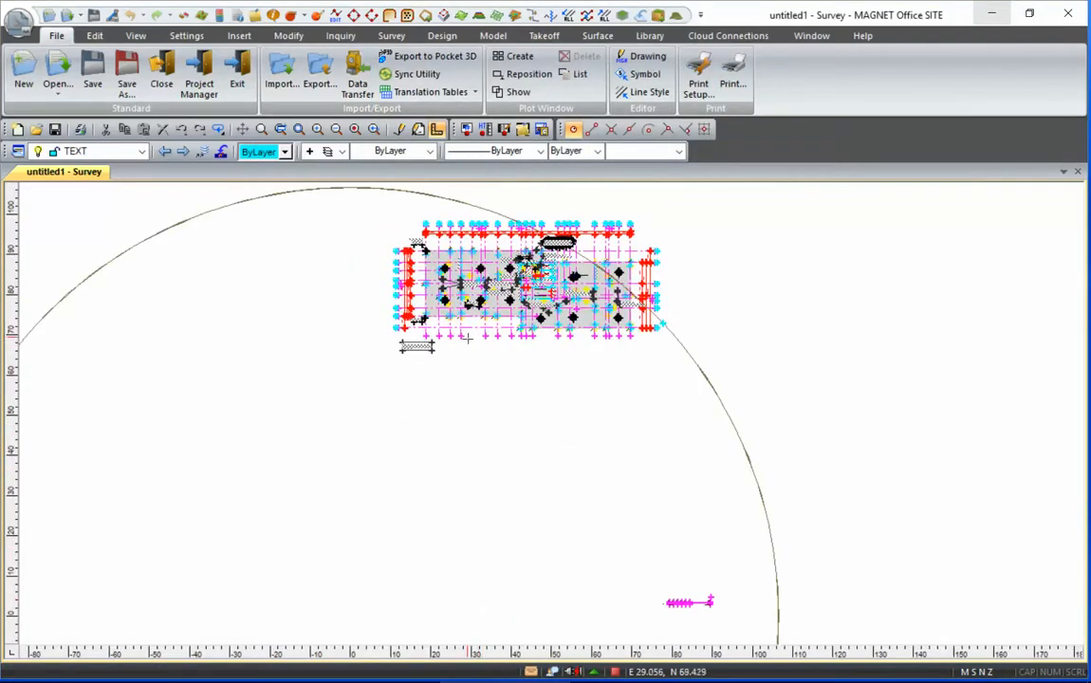
Step: Examine the imported floor plan, its coordinate label beside column C06 on gridline CH, and the dimension between gridlines CG and CH
{"action": "scroll", "coordinate": [466, 337], "scroll_direction": "down", "scroll_amount": 2}
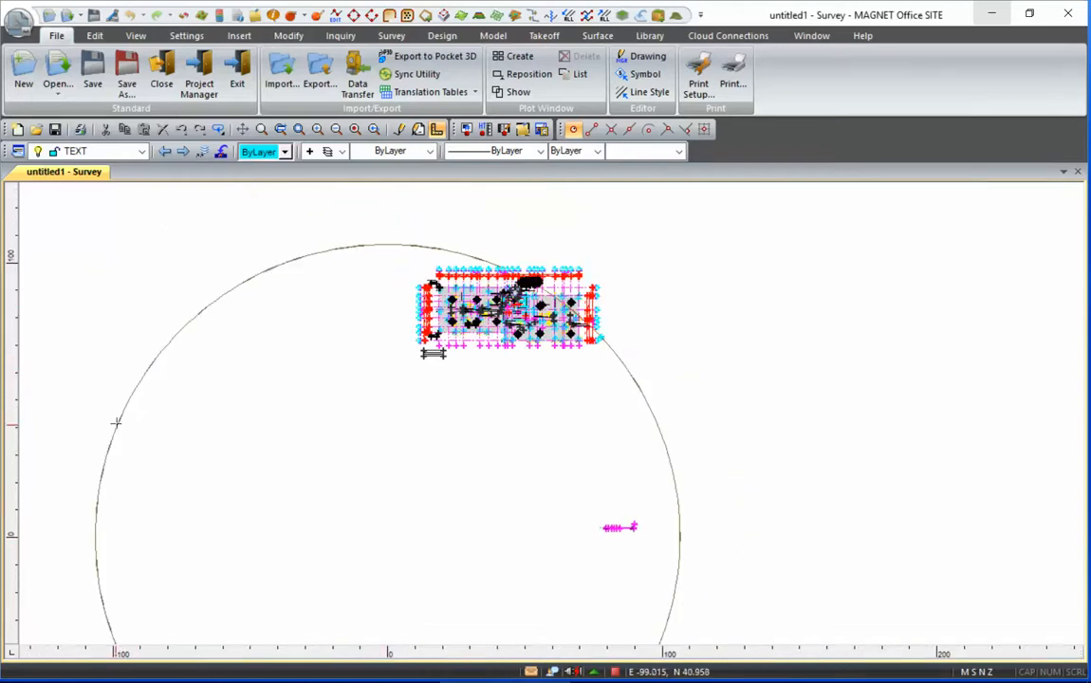
{"action": "scroll", "coordinate": [459, 305], "scroll_direction": "up", "scroll_amount": 2}
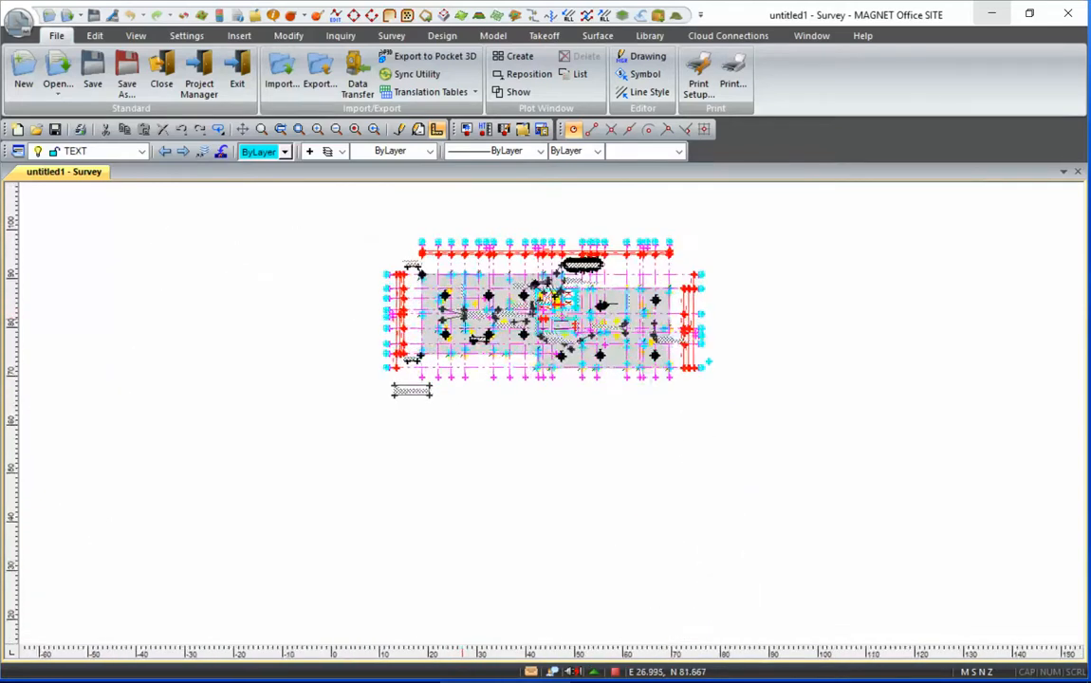
{"action": "scroll", "coordinate": [521, 232], "scroll_direction": "up", "scroll_amount": 4}
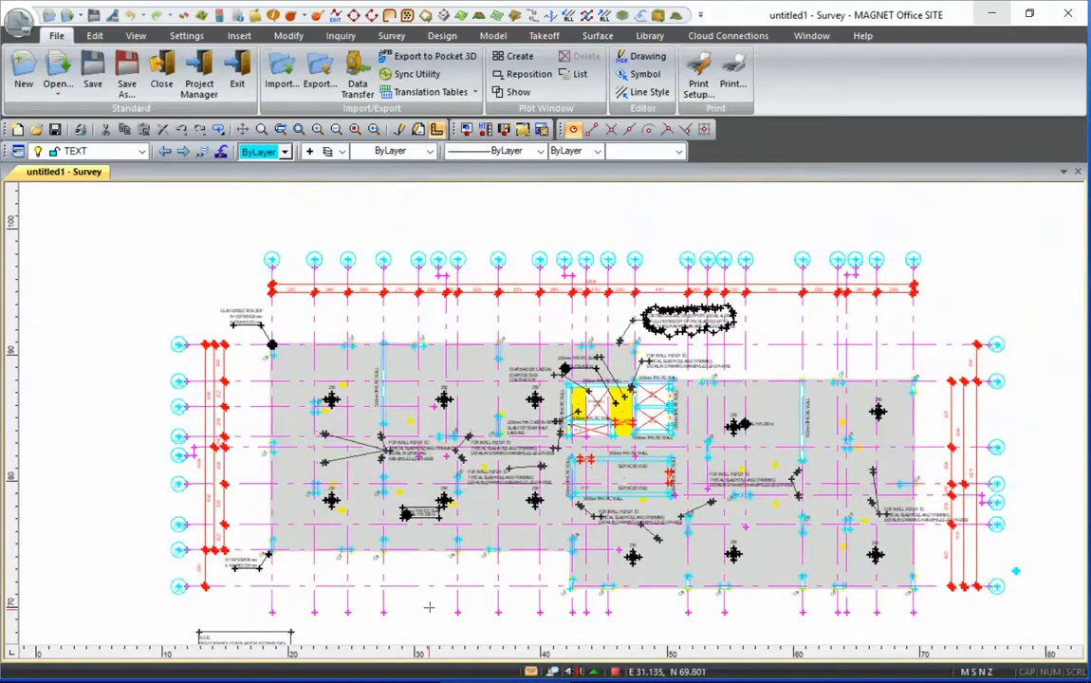
{"action": "scroll", "coordinate": [429, 608], "scroll_direction": "up", "scroll_amount": 3}
{"action": "mouse_move", "coordinate": [276, 535]}
{"action": "middle_mouse_down"}
{"action": "mouse_move", "coordinate": [585, 443]}
{"action": "mouse_move", "coordinate": [668, 477]}
{"action": "middle_mouse_up"}
{"action": "scroll", "coordinate": [314, 444], "scroll_direction": "up", "scroll_amount": 2}
{"action": "scroll", "coordinate": [243, 434], "scroll_direction": "up", "scroll_amount": 2}
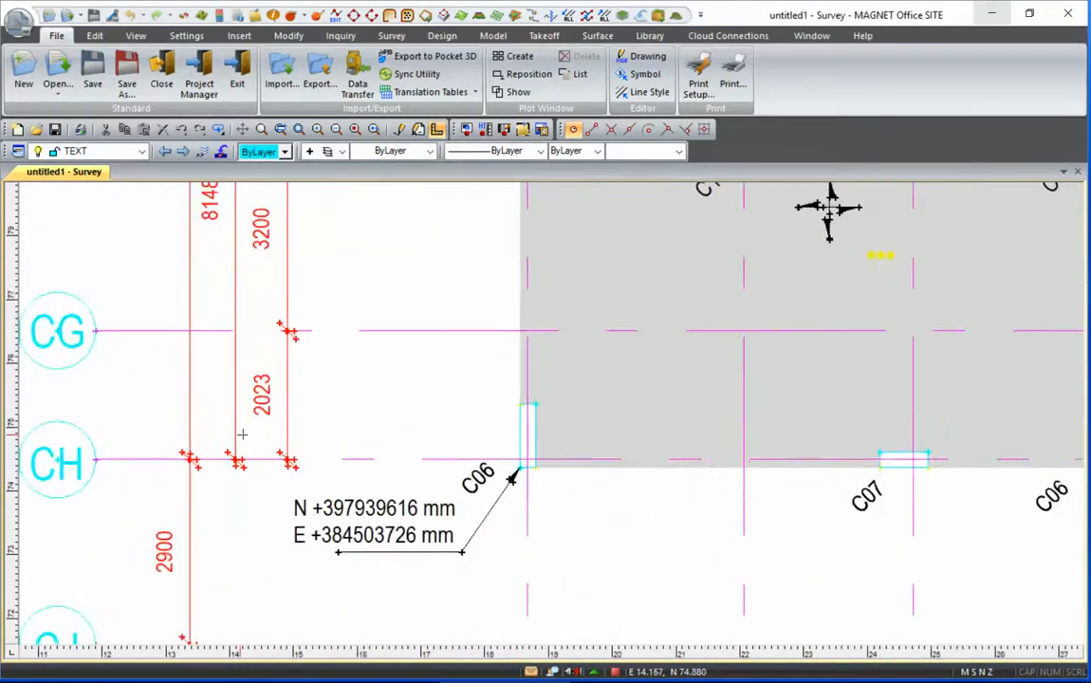
{"action": "scroll", "coordinate": [243, 433], "scroll_direction": "up", "scroll_amount": 4}
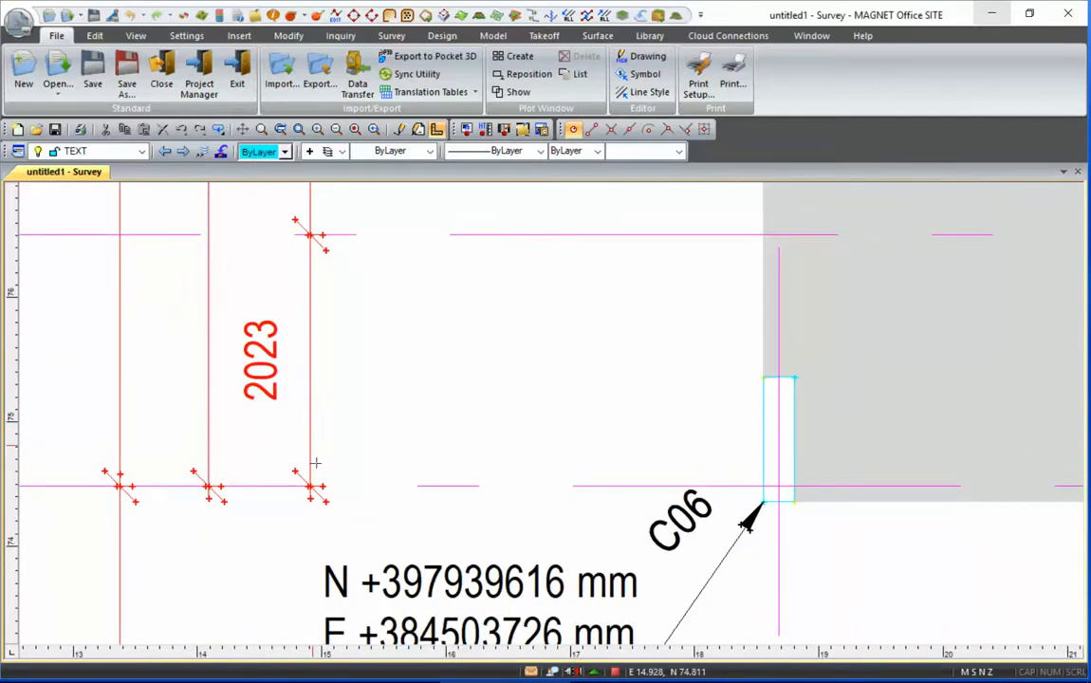
{"action": "scroll", "coordinate": [311, 482], "scroll_direction": "up", "scroll_amount": 3}
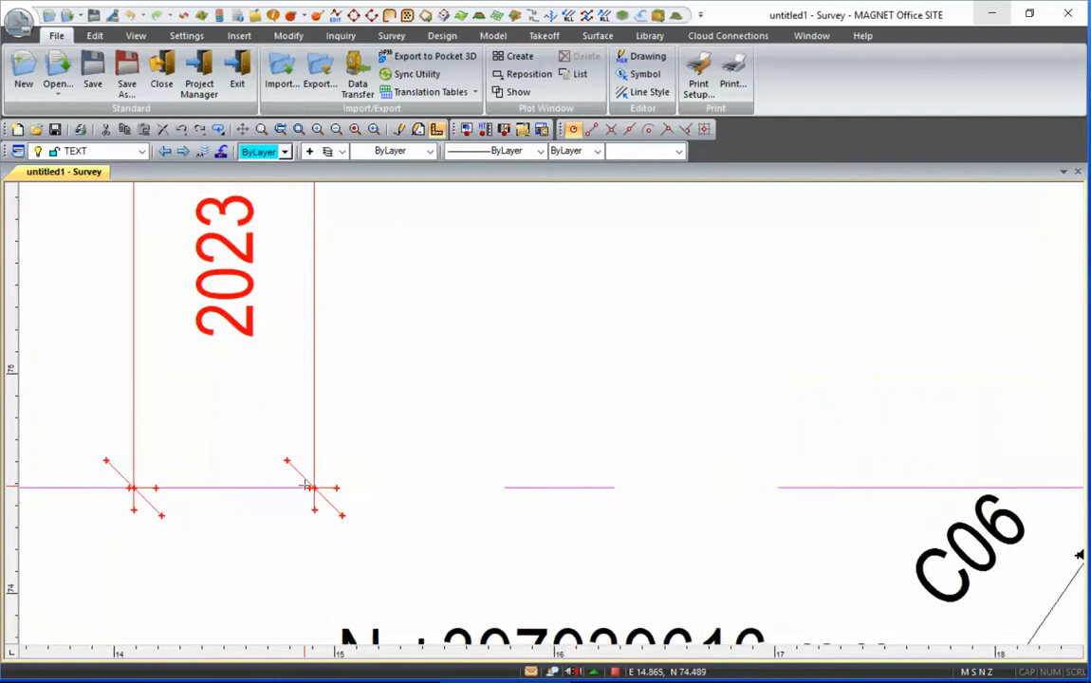
Step: Measure the bearing and distance between gridlines CH and CG at the end points of their dimension line
{"action": "left_click", "coordinate": [348, 36]}
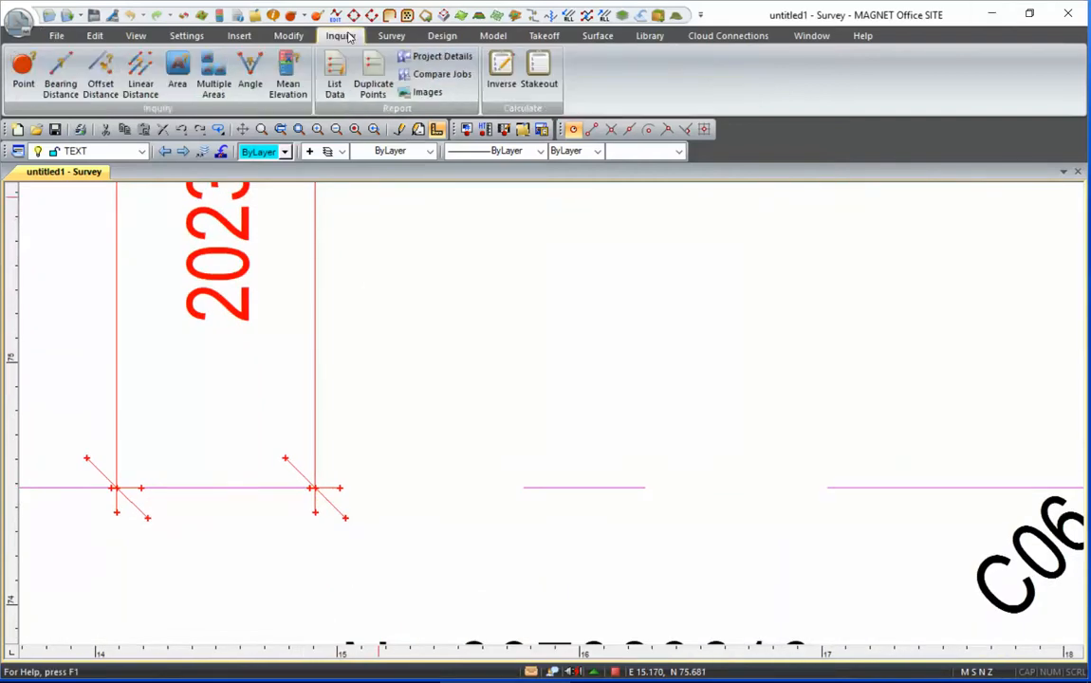
{"action": "left_click", "coordinate": [57, 88]}
{"action": "scroll", "coordinate": [299, 501], "scroll_direction": "up", "scroll_amount": 5}
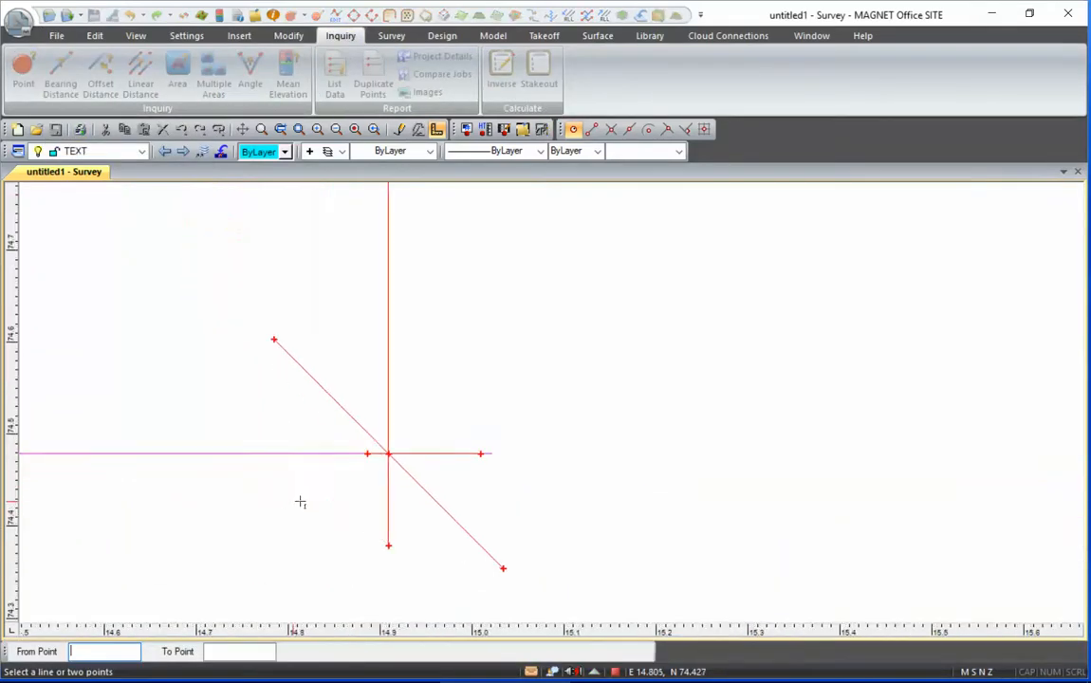
{"action": "left_click", "coordinate": [387, 455]}
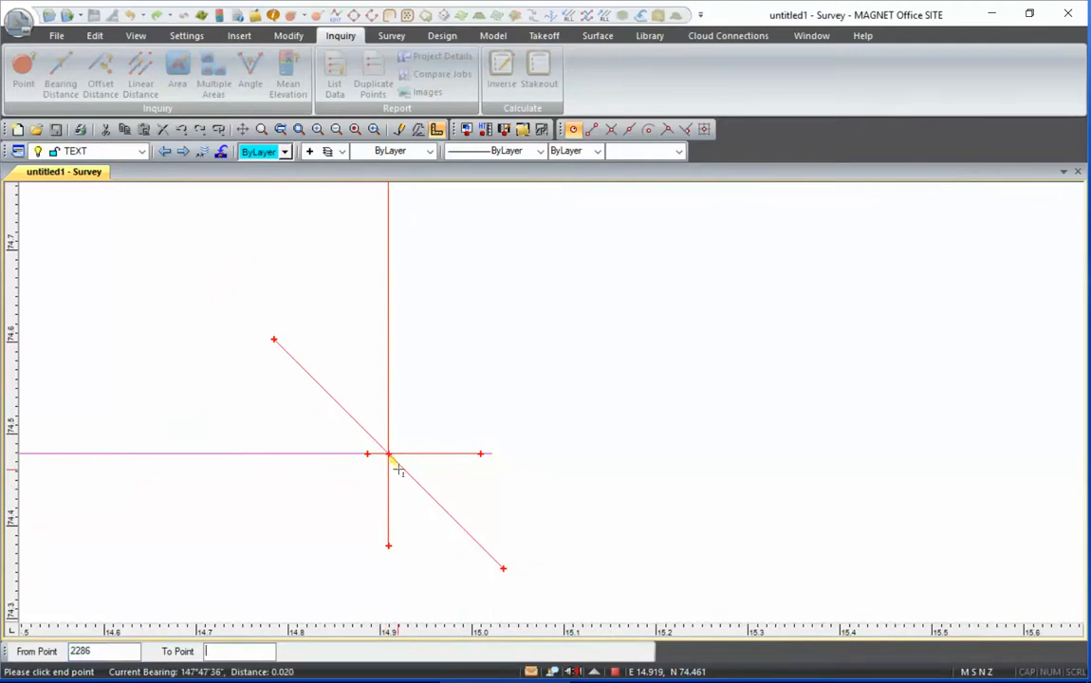
{"action": "scroll", "coordinate": [401, 477], "scroll_direction": "down", "scroll_amount": 3}
{"action": "mouse_move", "coordinate": [422, 268]}
{"action": "middle_mouse_down"}
{"action": "mouse_move", "coordinate": [382, 411]}
{"action": "mouse_move", "coordinate": [383, 392]}
{"action": "middle_mouse_up"}
{"action": "scroll", "coordinate": [384, 384], "scroll_direction": "down", "scroll_amount": 3}
{"action": "scroll", "coordinate": [375, 332], "scroll_direction": "down", "scroll_amount": 1}
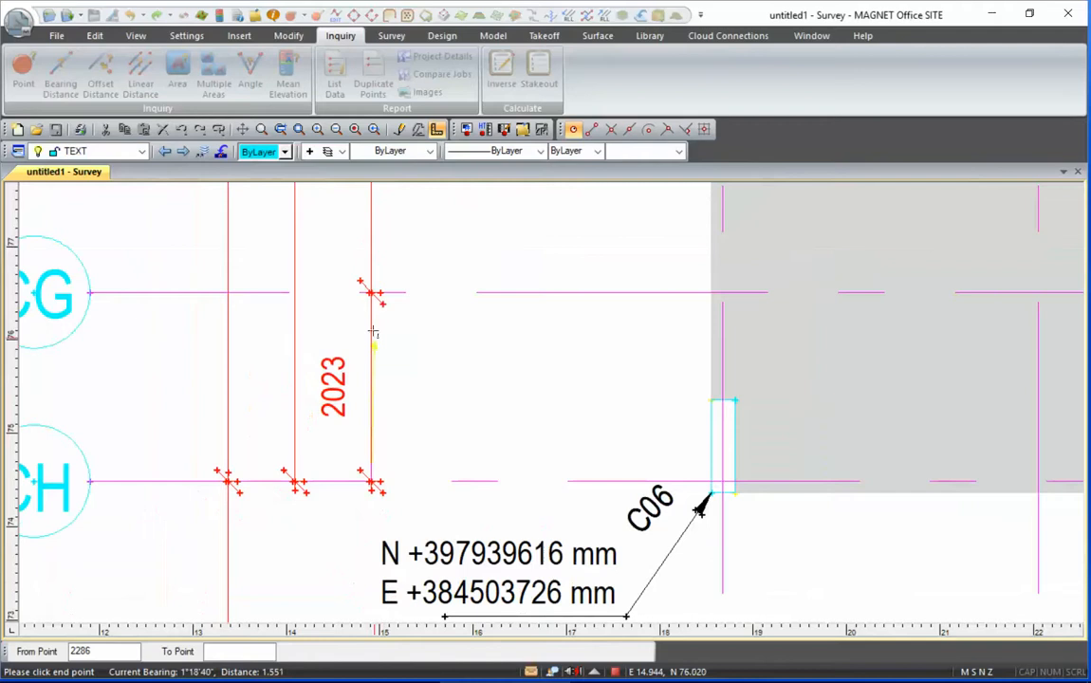
{"action": "scroll", "coordinate": [366, 304], "scroll_direction": "up", "scroll_amount": 5}
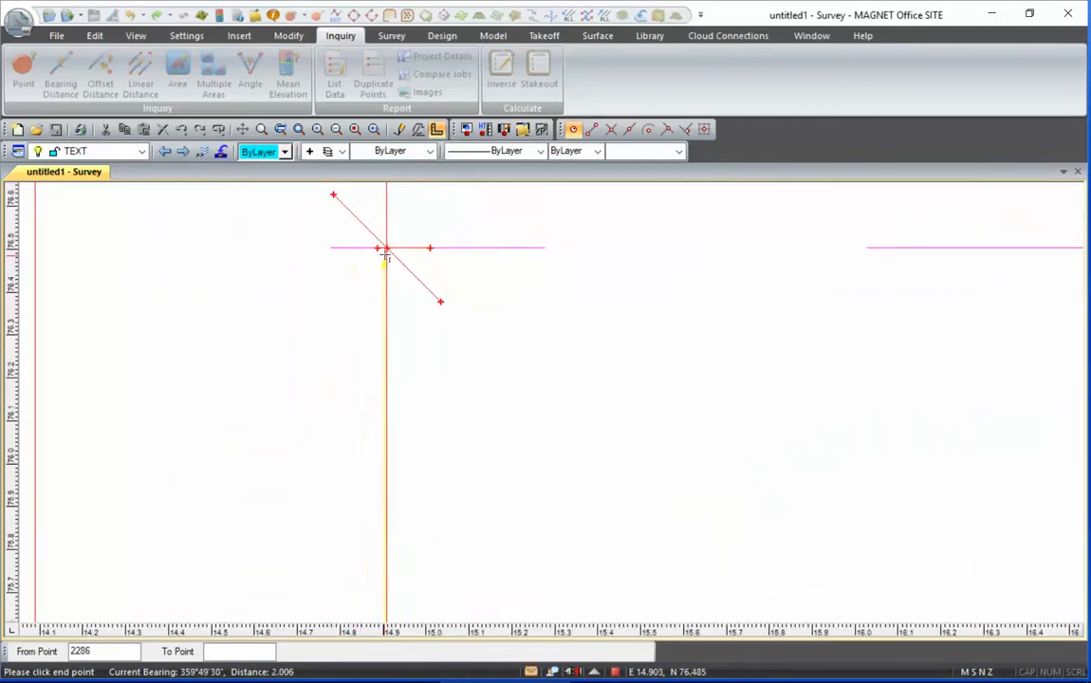
{"action": "left_click", "coordinate": [385, 249]}
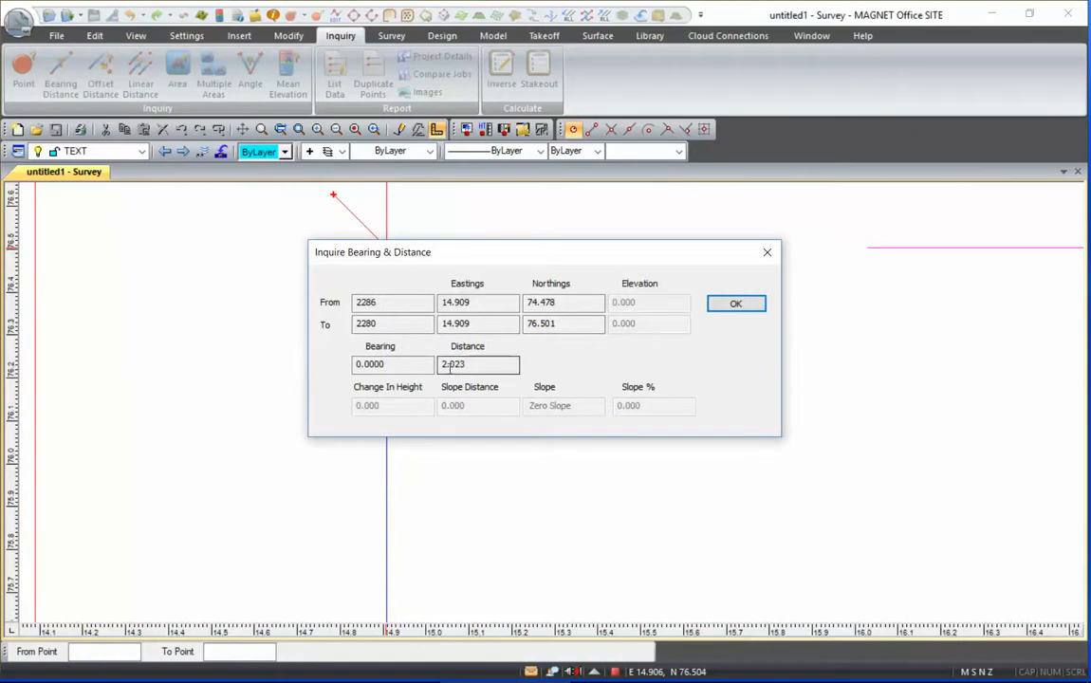
{"action": "left_click", "coordinate": [736, 303]}
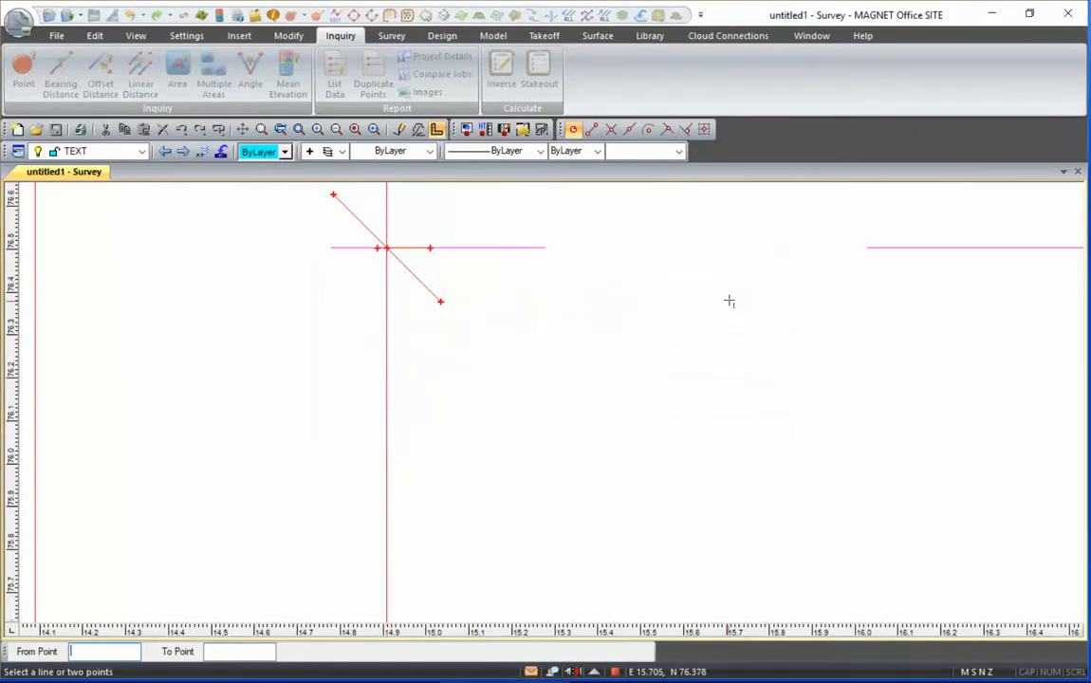
Step: Examine the gridline dimensions and the GL INTERSECTION SOP coordinate label at the intersection of gridlines CA and C1
{"action": "scroll", "coordinate": [452, 361], "scroll_direction": "down", "scroll_amount": 2}
{"action": "scroll", "coordinate": [454, 363], "scroll_direction": "down", "scroll_amount": 3}
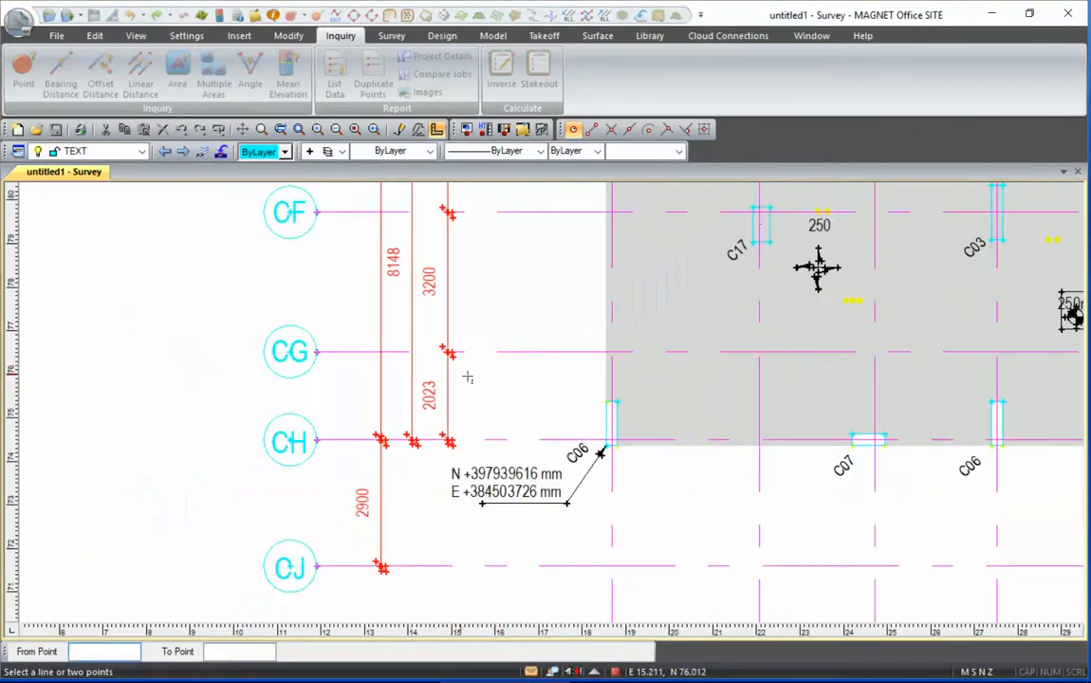
{"action": "middle_click_drag", "start_coordinate": [487, 373], "coordinate": [484, 390]}
{"action": "scroll", "coordinate": [484, 388], "scroll_direction": "down", "scroll_amount": 3}
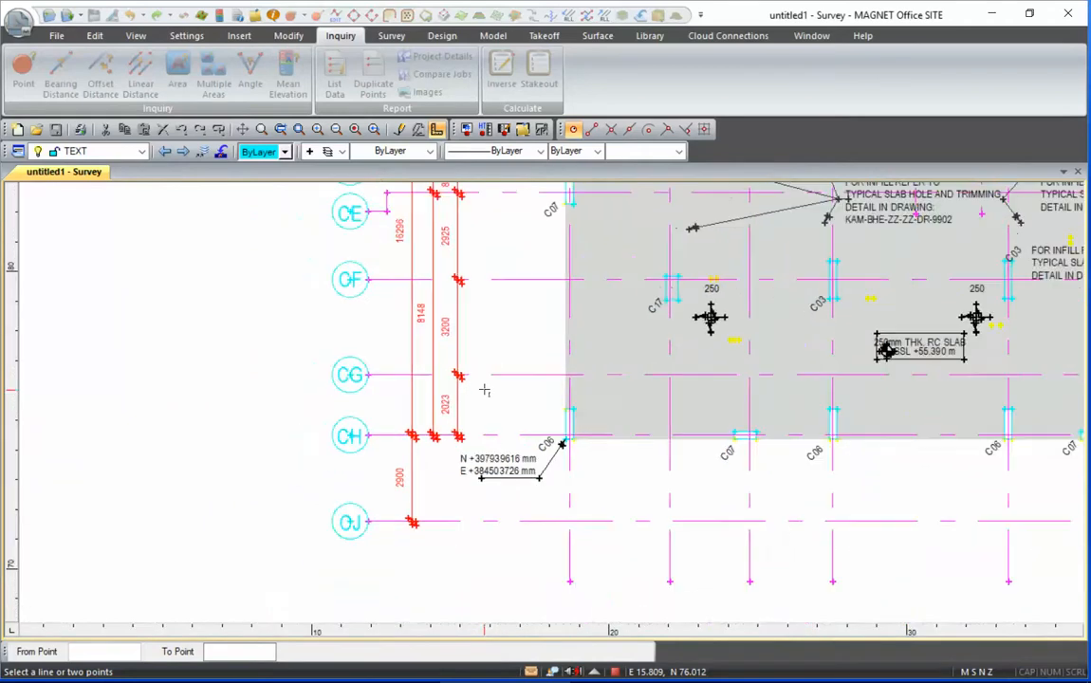
{"action": "middle_click_drag", "start_coordinate": [482, 371], "coordinate": [479, 435]}
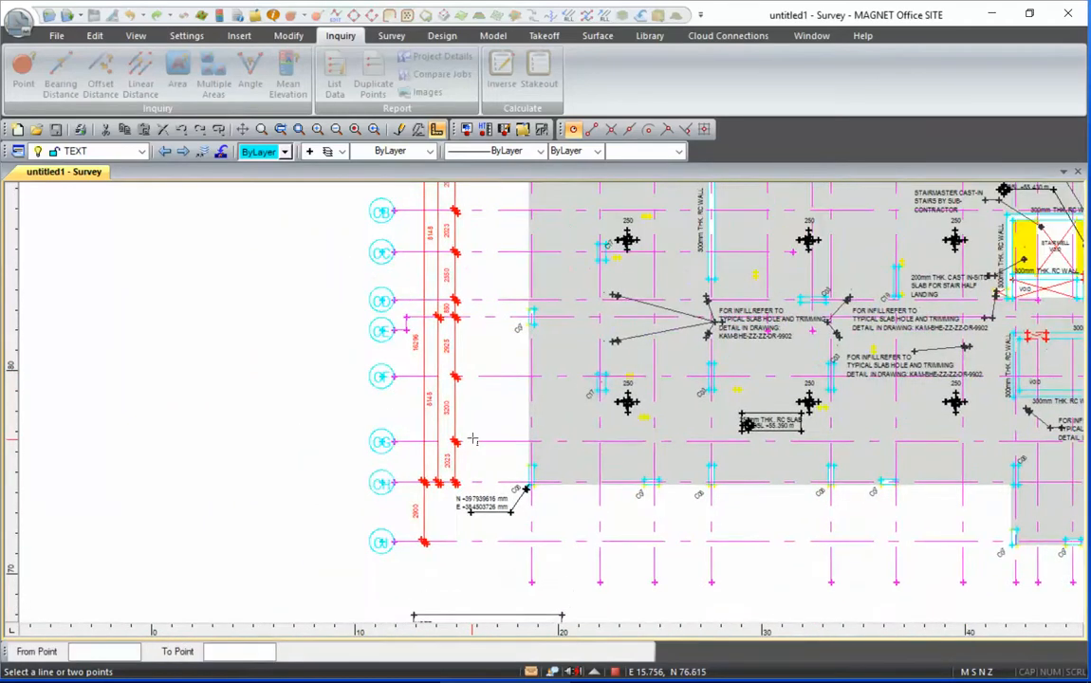
{"action": "middle_click_drag", "start_coordinate": [437, 295], "coordinate": [487, 475]}
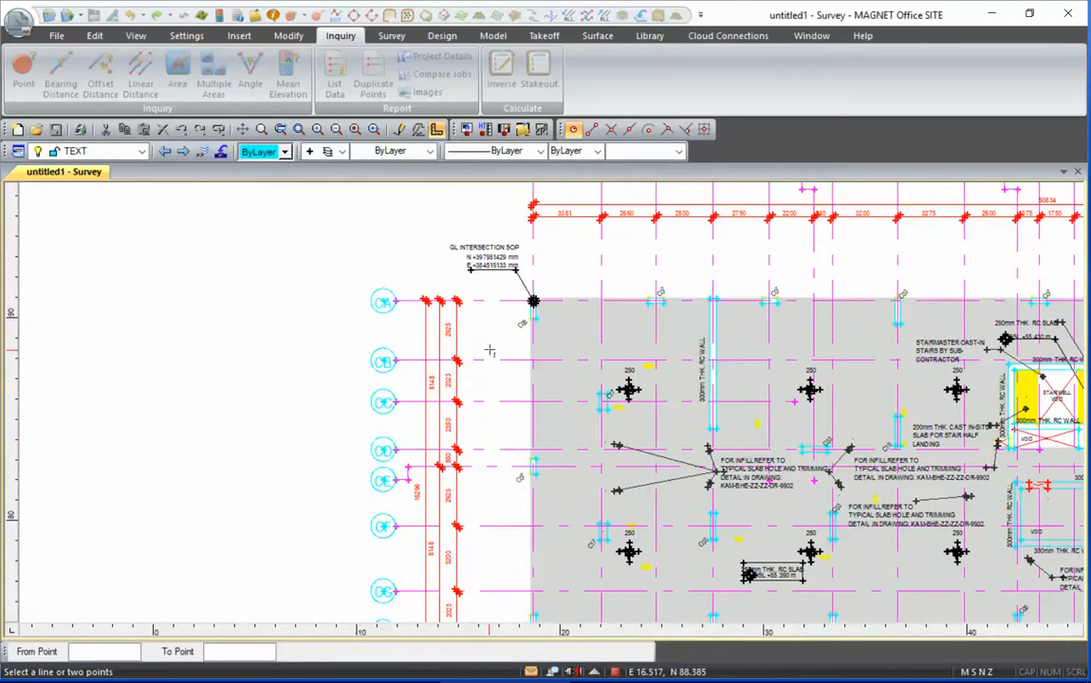
{"action": "scroll", "coordinate": [493, 242], "scroll_direction": "up", "scroll_amount": 1}
{"action": "scroll", "coordinate": [497, 257], "scroll_direction": "up", "scroll_amount": 5}
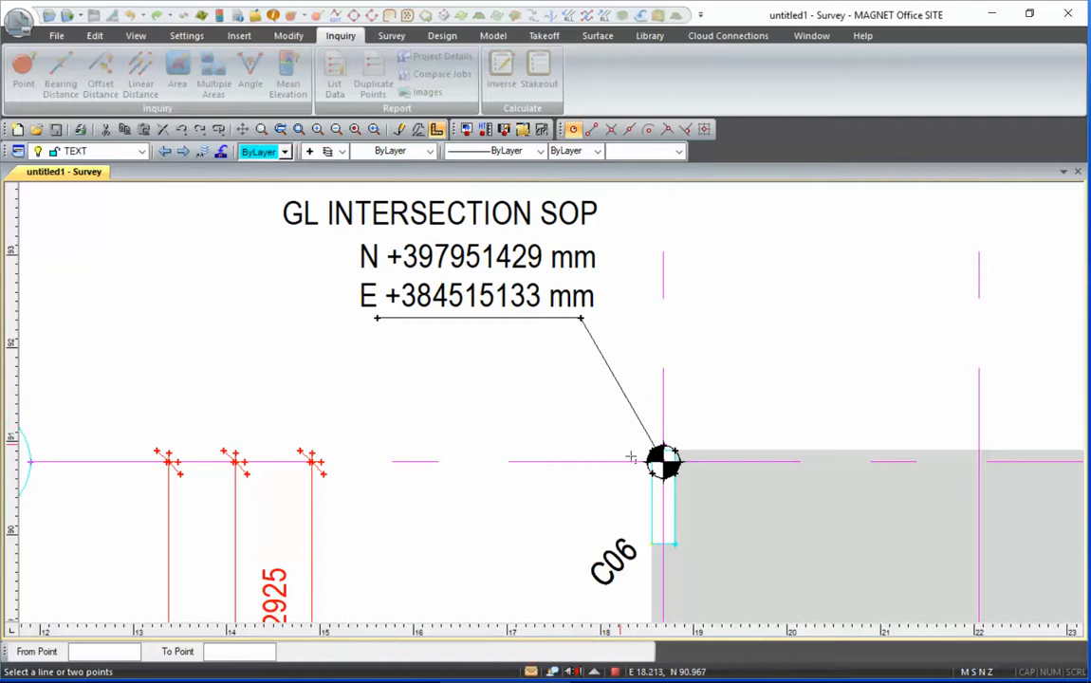
{"action": "scroll", "coordinate": [597, 438], "scroll_direction": "up", "scroll_amount": 3}
{"action": "scroll", "coordinate": [661, 477], "scroll_direction": "down", "scroll_amount": 1}
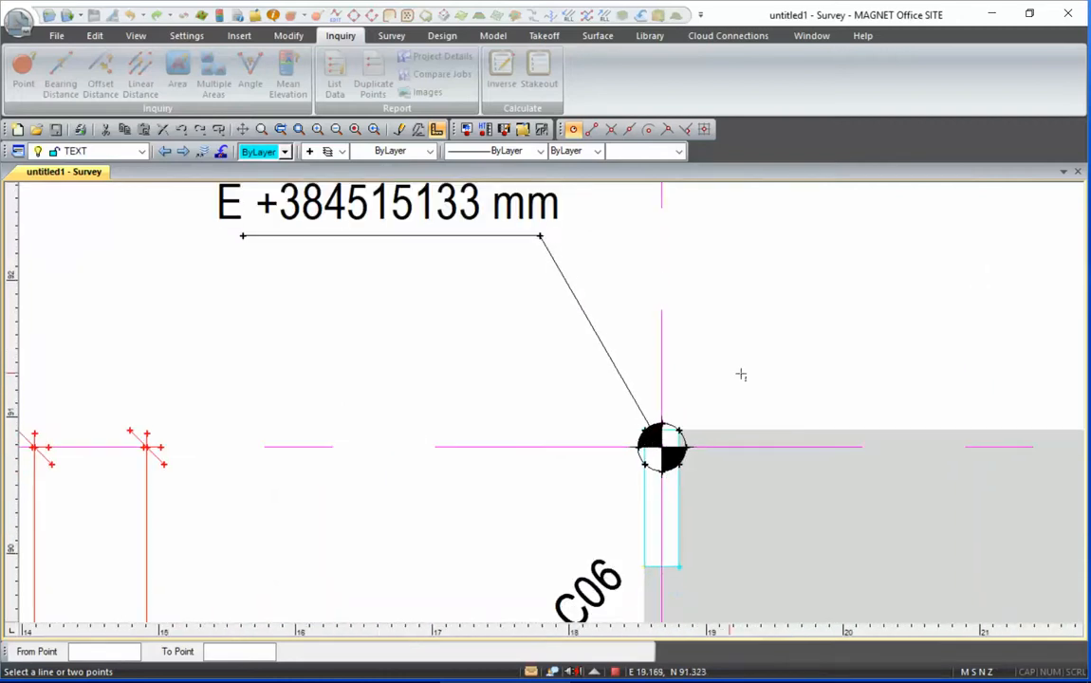
{"action": "scroll", "coordinate": [642, 485], "scroll_direction": "down", "scroll_amount": 2}
{"action": "scroll", "coordinate": [641, 485], "scroll_direction": "down", "scroll_amount": 1}
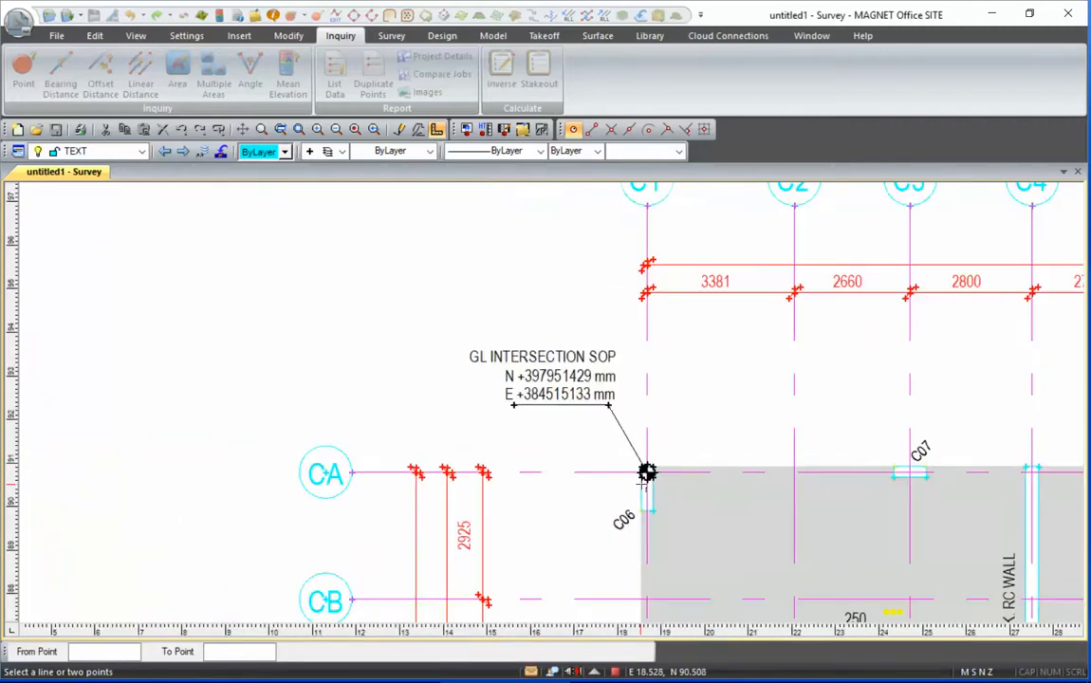
{"action": "scroll", "coordinate": [643, 484], "scroll_direction": "up", "scroll_amount": 4}
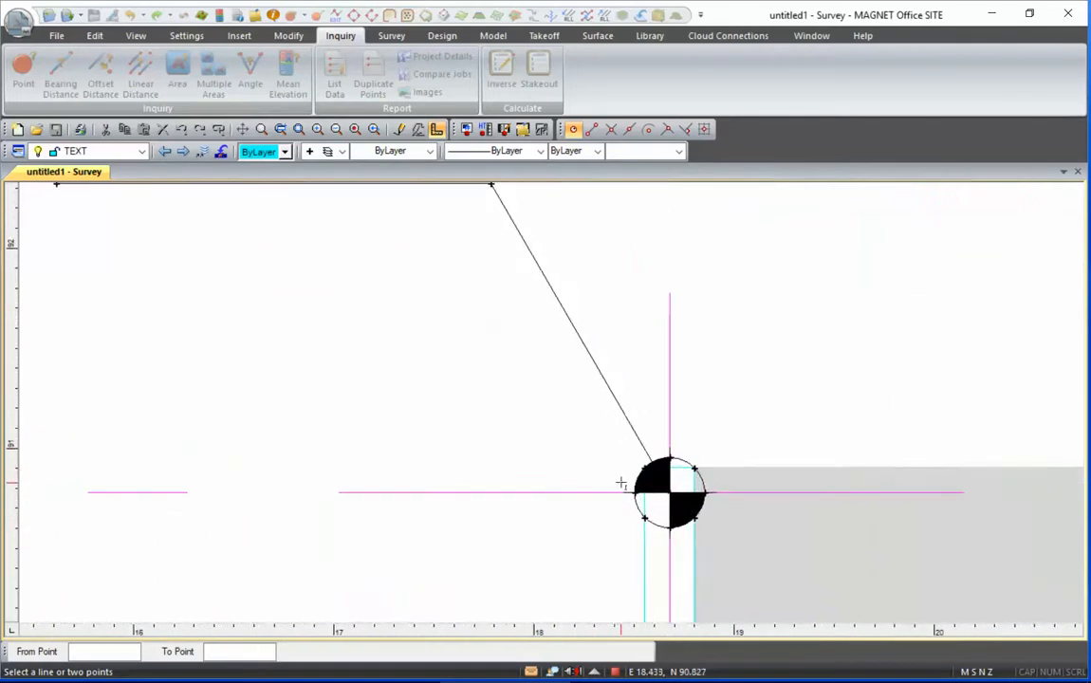
{"action": "left_click", "coordinate": [682, 500]}
{"action": "left_click", "coordinate": [681, 502]}
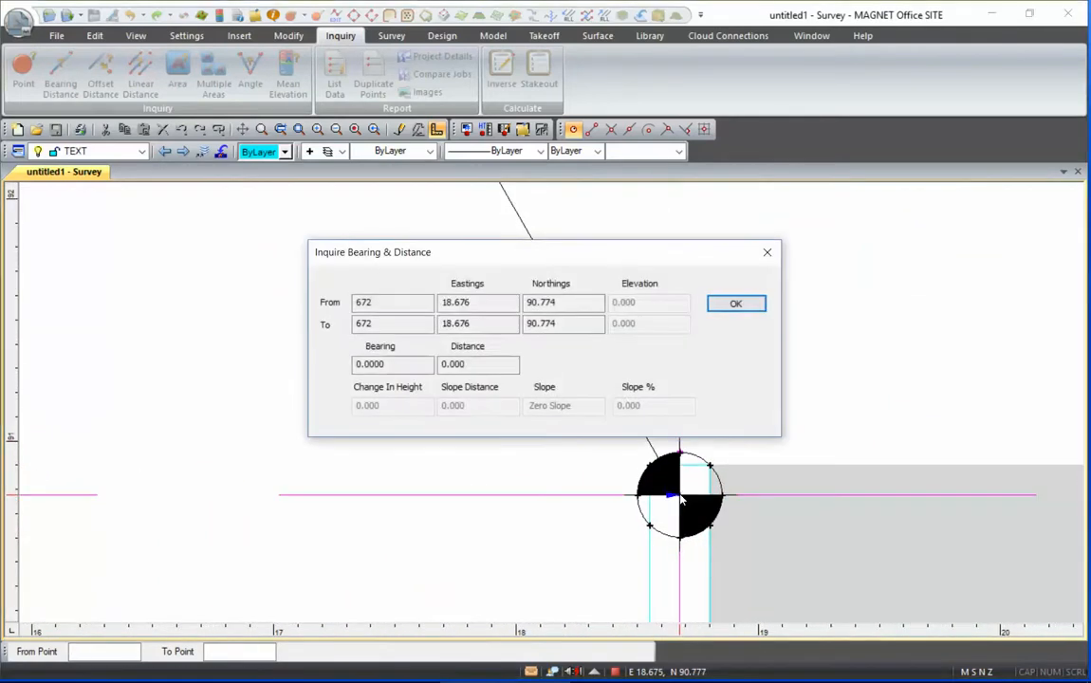
{"action": "key", "text": "Return"}
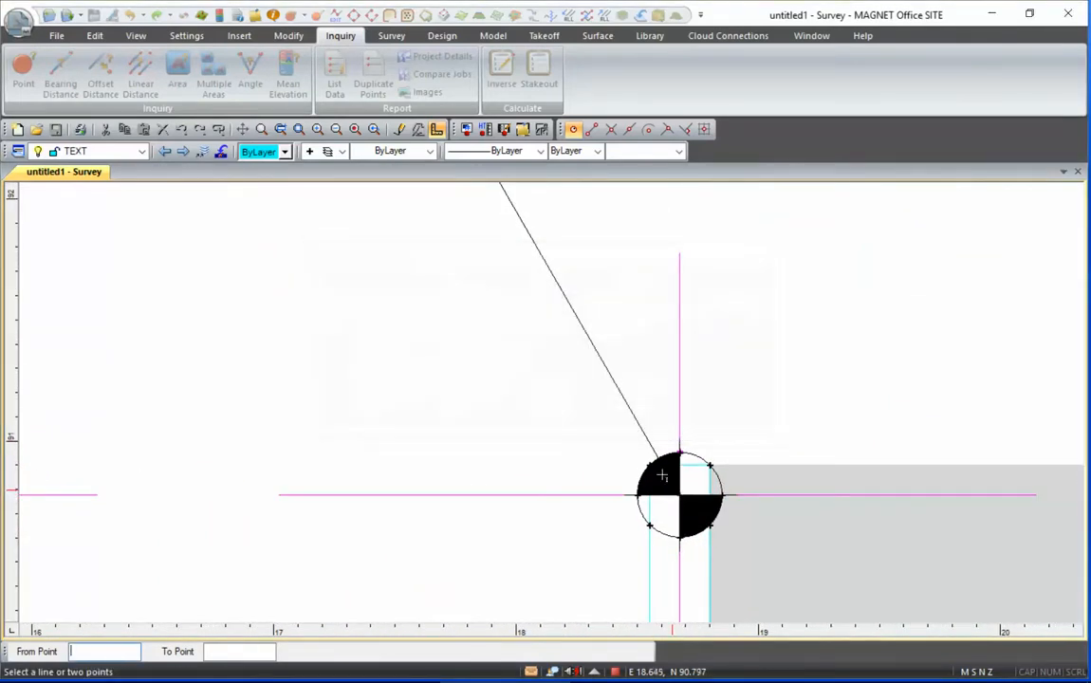
{"action": "key", "text": "Escape"}
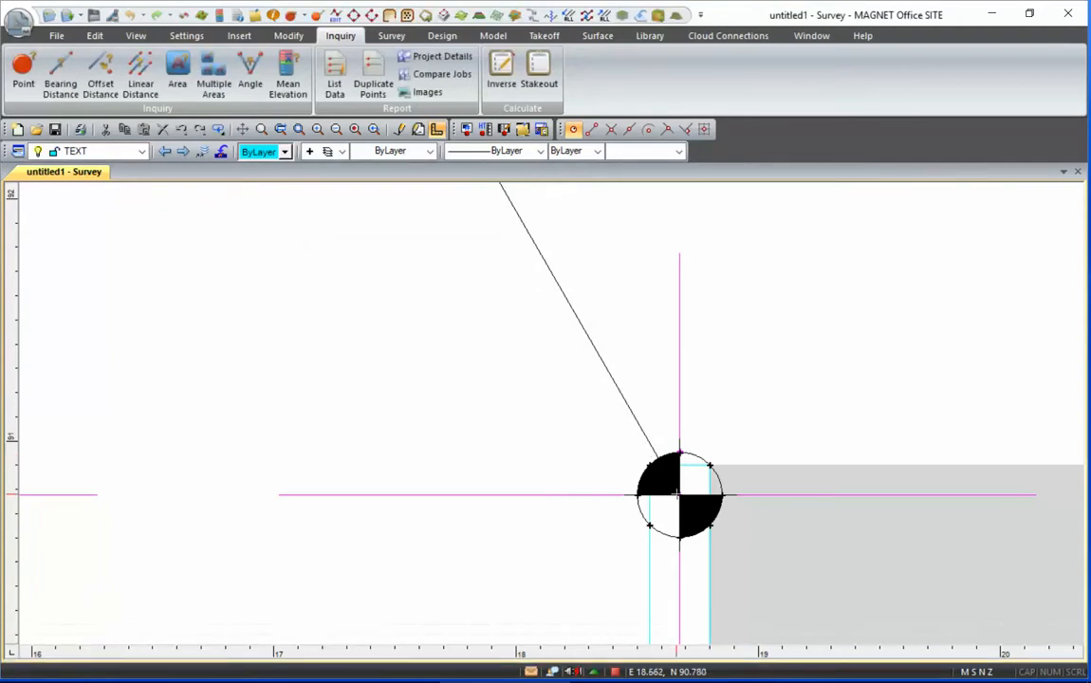
Step: Inspect the easting and northing of the point at the CA and C1 gridline intersection, and close its properties
{"action": "left_click", "coordinate": [680, 497]}
{"action": "double_click", "coordinate": [680, 500]}
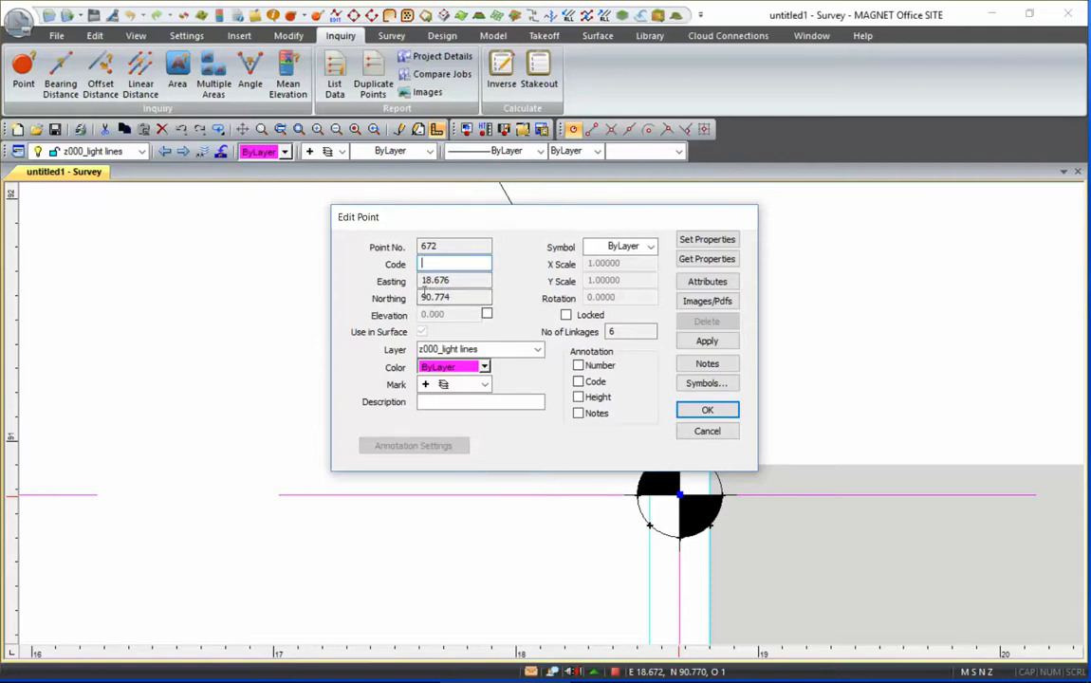
{"action": "left_click", "coordinate": [706, 411]}
{"action": "scroll", "coordinate": [633, 415], "scroll_direction": "down", "scroll_amount": 3}
{"action": "scroll", "coordinate": [636, 418], "scroll_direction": "down", "scroll_amount": 5}
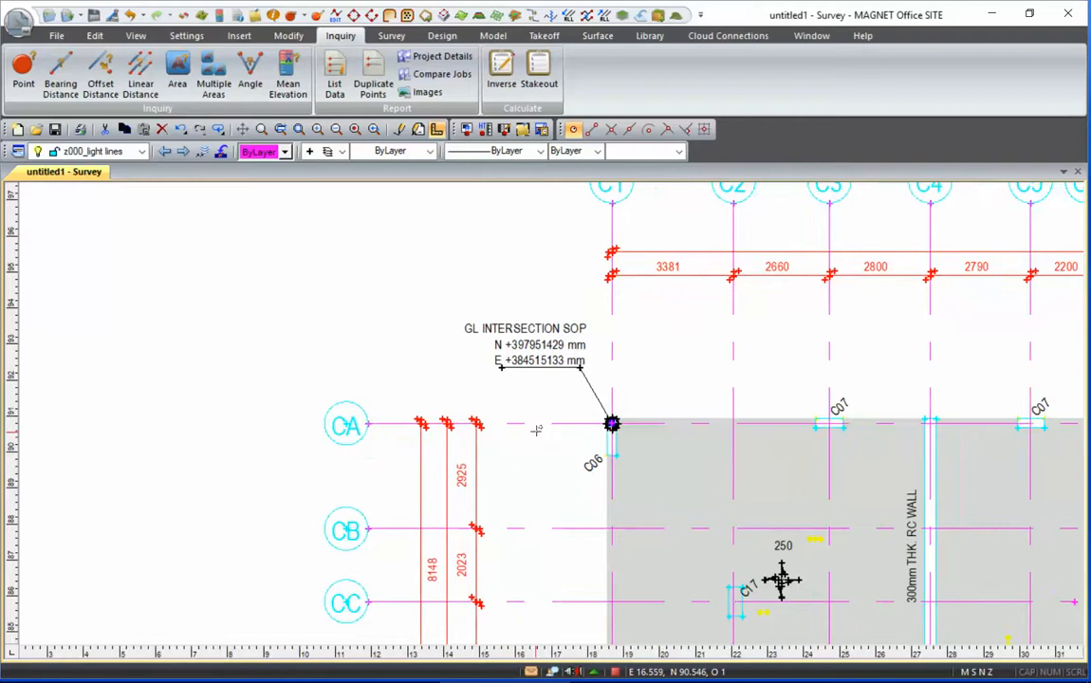
Step: Create a new layer named SITE-GRID, keeping its default properties, and make it the current layer
{"action": "scroll", "coordinate": [536, 432], "scroll_direction": "down", "scroll_amount": 1}
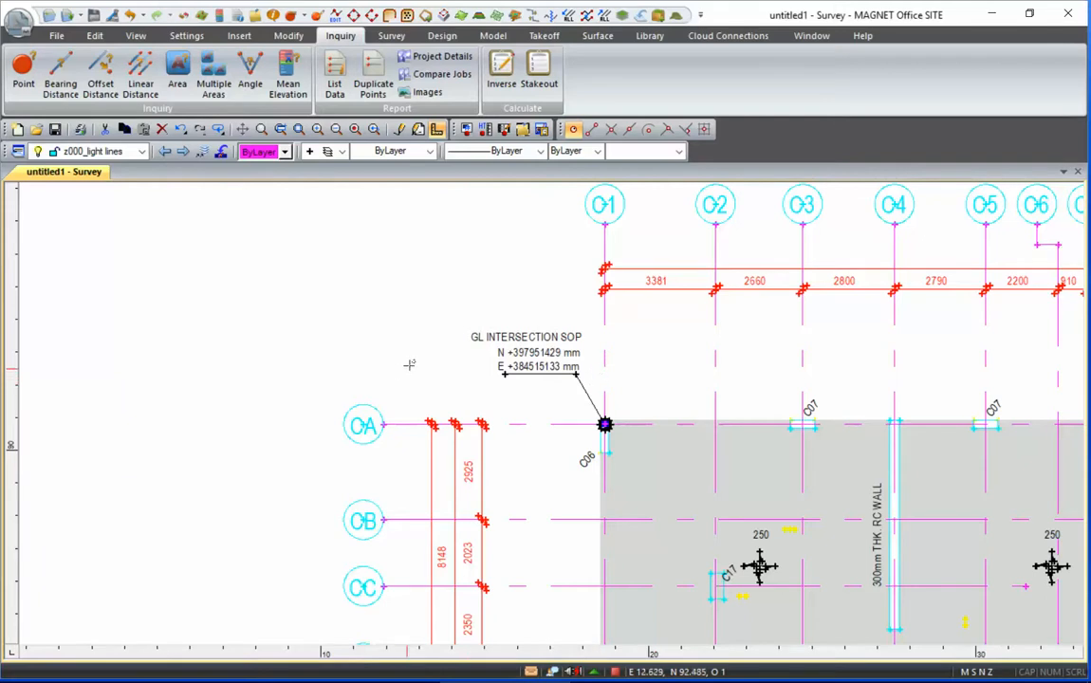
{"action": "middle_click_drag", "start_coordinate": [421, 350], "coordinate": [383, 333]}
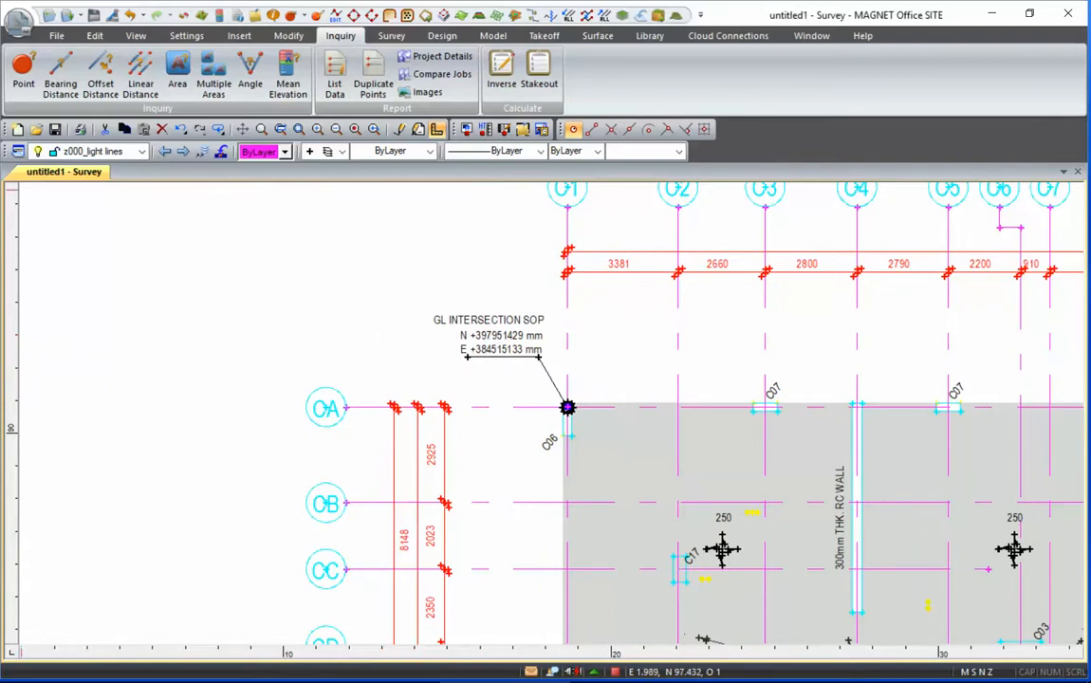
{"action": "left_click", "coordinate": [18, 152]}
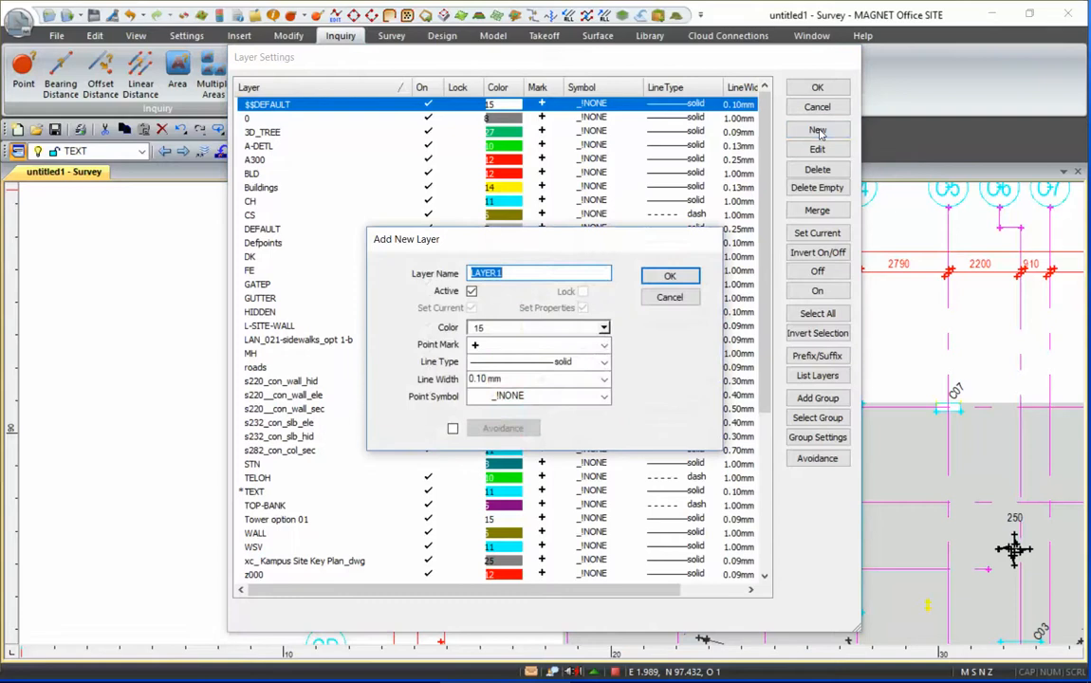
{"action": "type", "text": "SITE-GRID"}
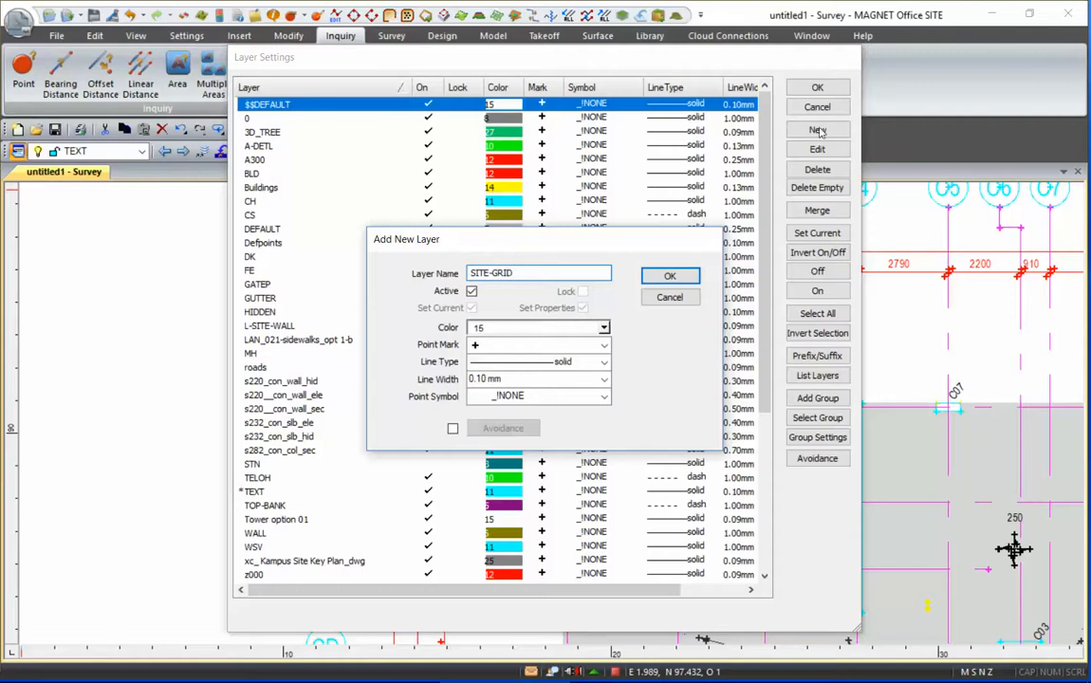
{"action": "left_click", "coordinate": [667, 277]}
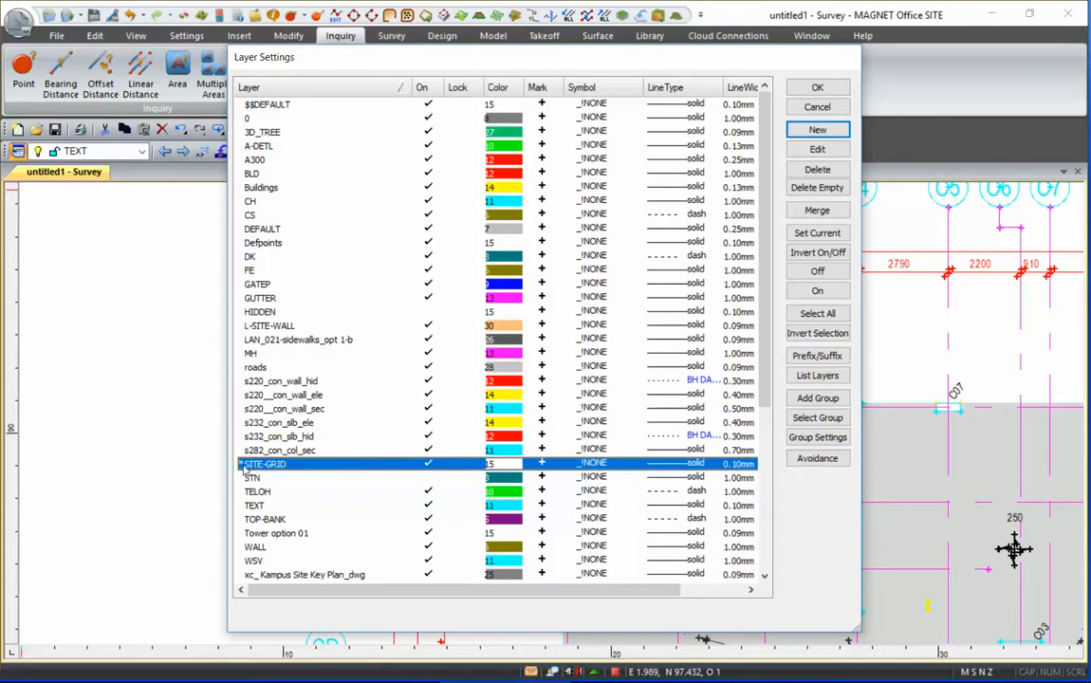
{"action": "left_click", "coordinate": [815, 88]}
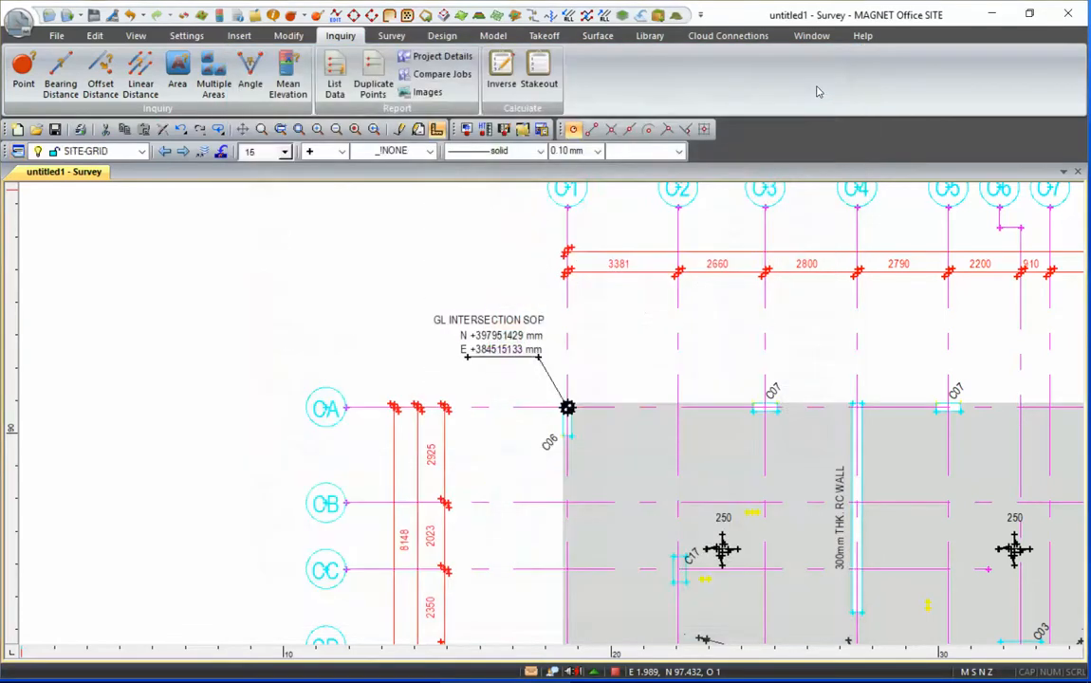
Step: Add point sg1 at East 384515.133, North 397951.429, the GL INTERSECTION SOP coordinates converted to metres
{"action": "left_click", "coordinate": [252, 37]}
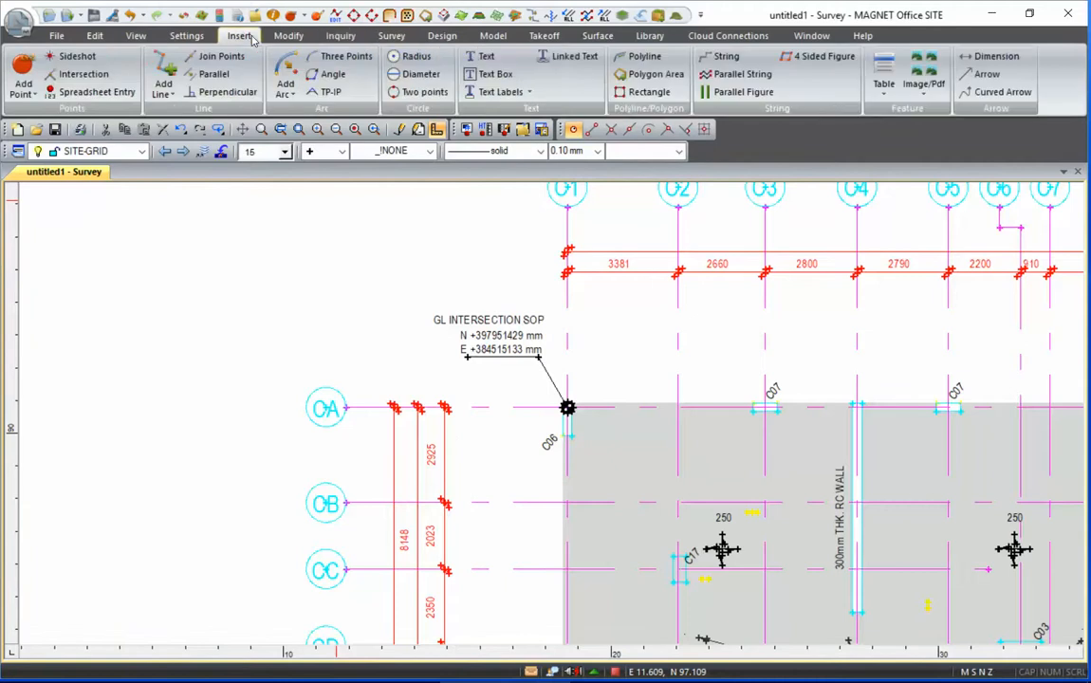
{"action": "left_click", "coordinate": [17, 66]}
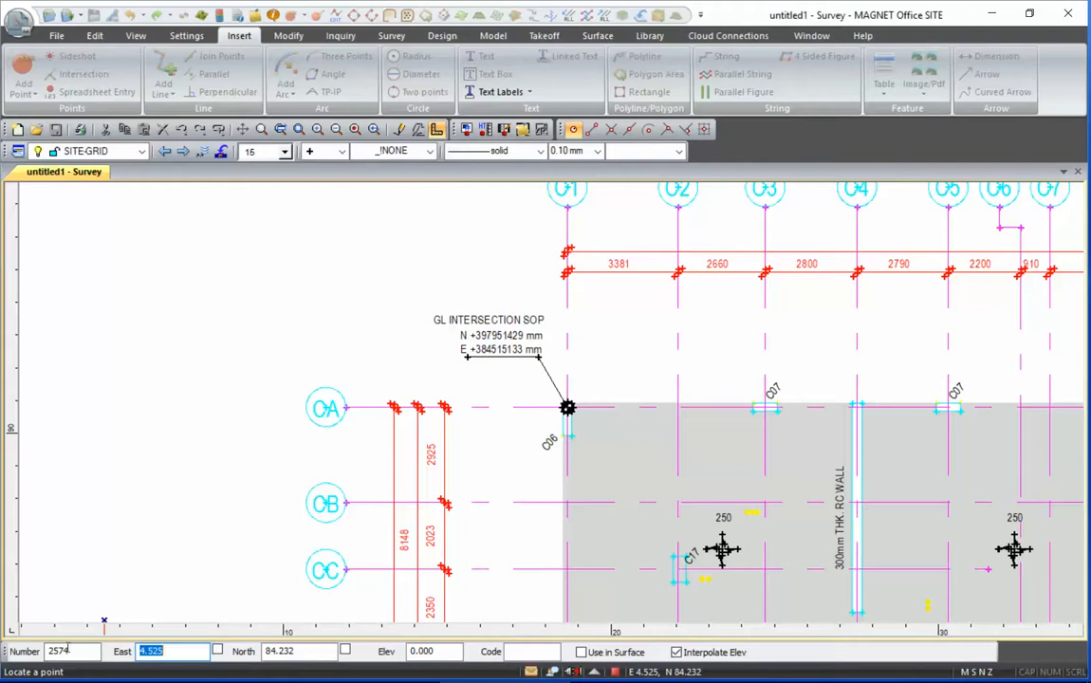
{"action": "left_click_drag", "start_coordinate": [72, 652], "coordinate": [38, 652]}
{"action": "type", "text": "sg1"}
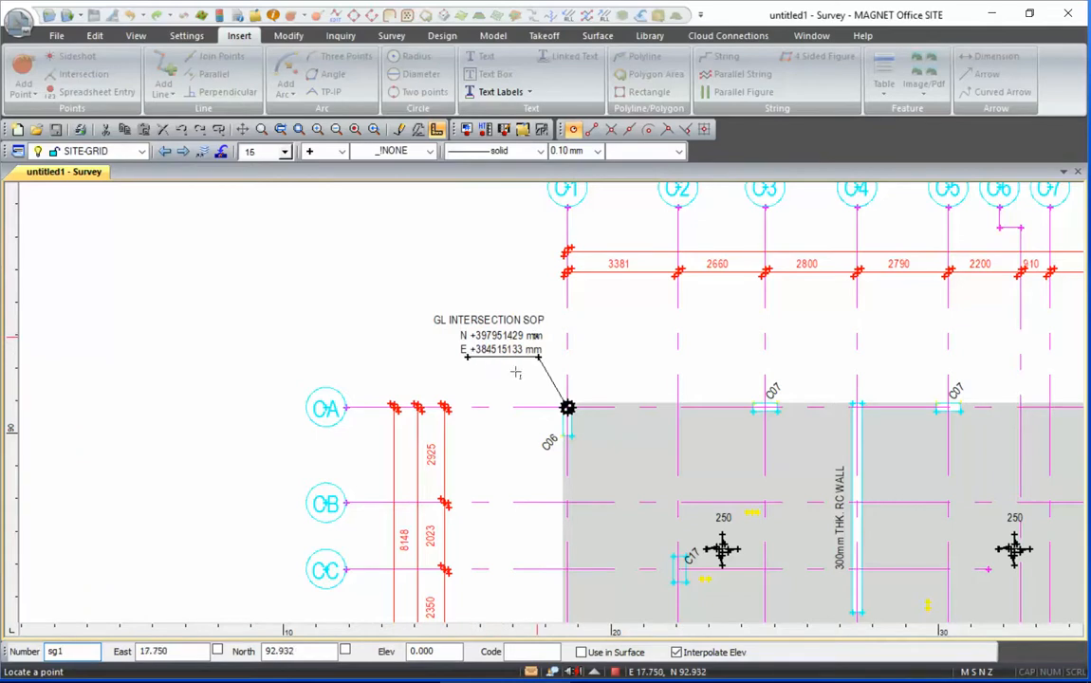
{"action": "key", "text": "Tab"}
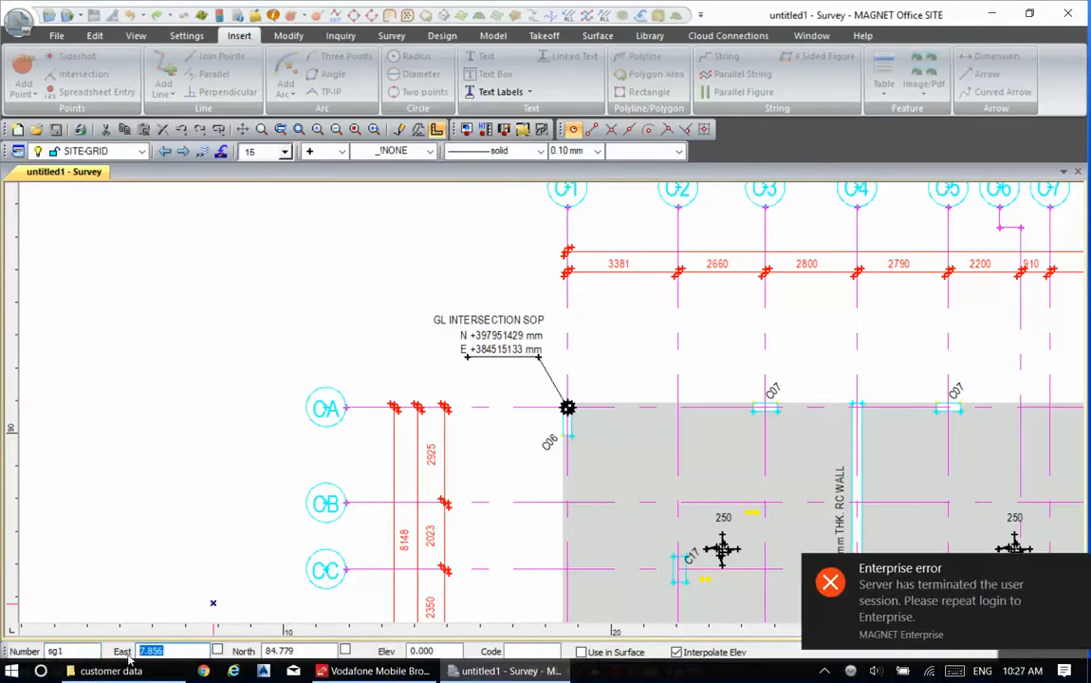
{"action": "type", "text": "38"}
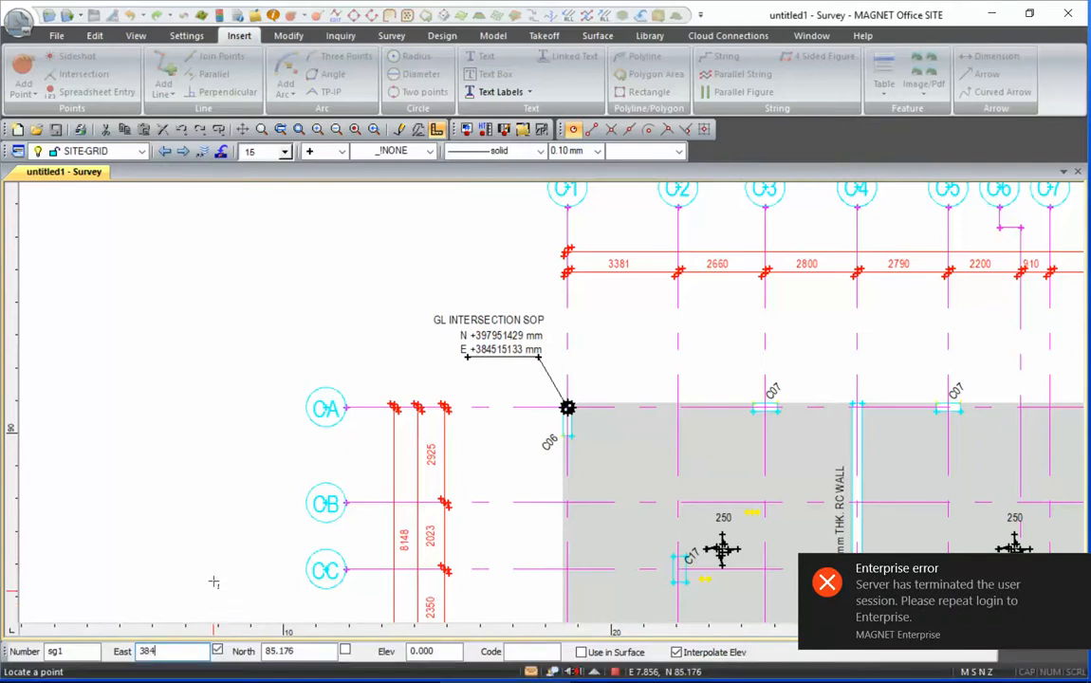
{"action": "type", "text": "4515.133"}
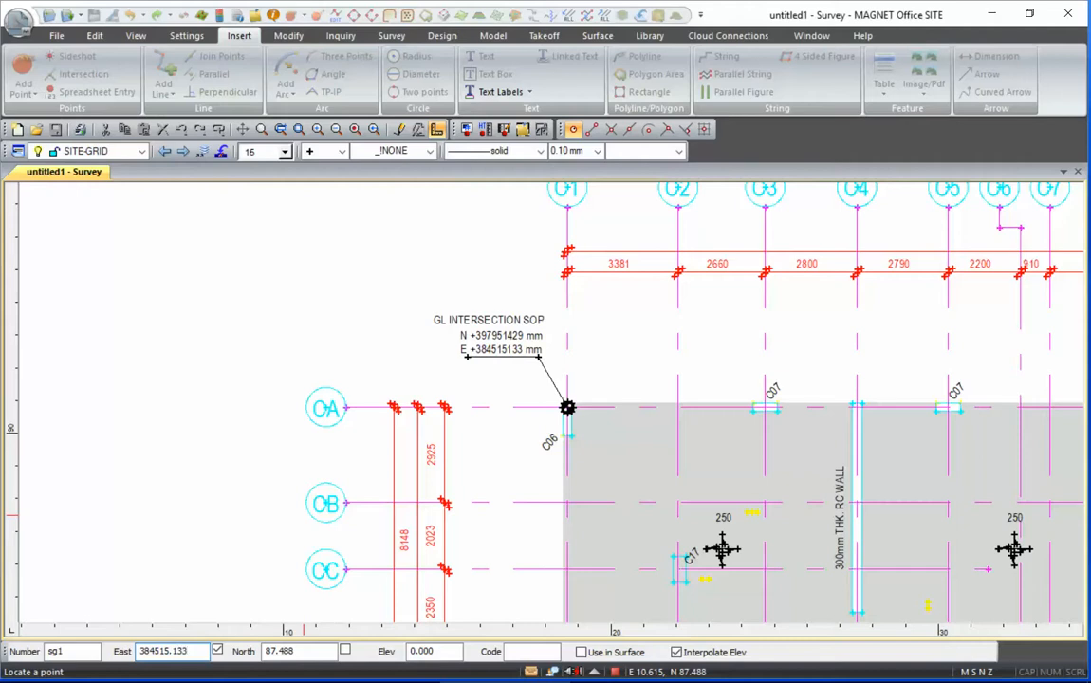
{"action": "key", "text": "Tab"}
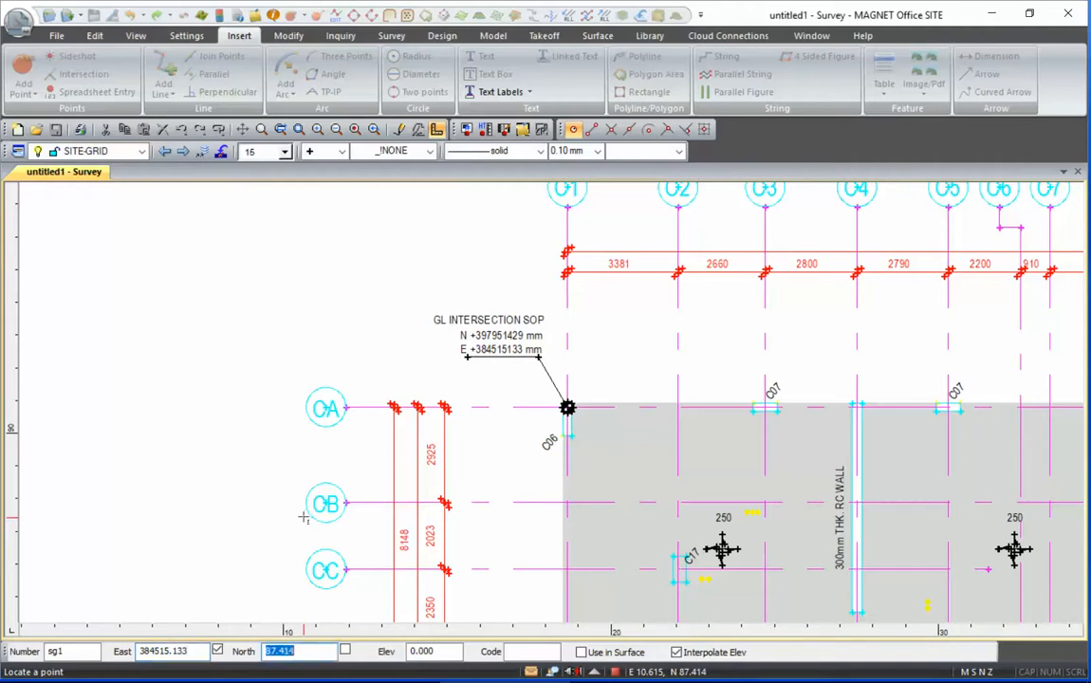
{"action": "type", "text": "397951"}
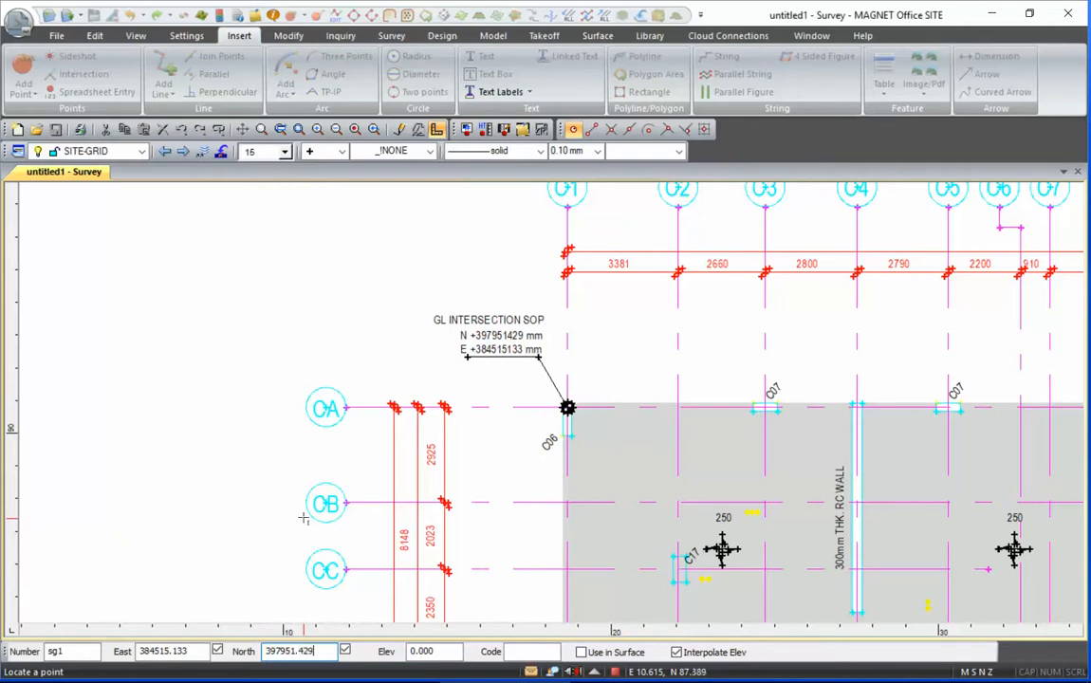
{"action": "key", "text": "Return"}
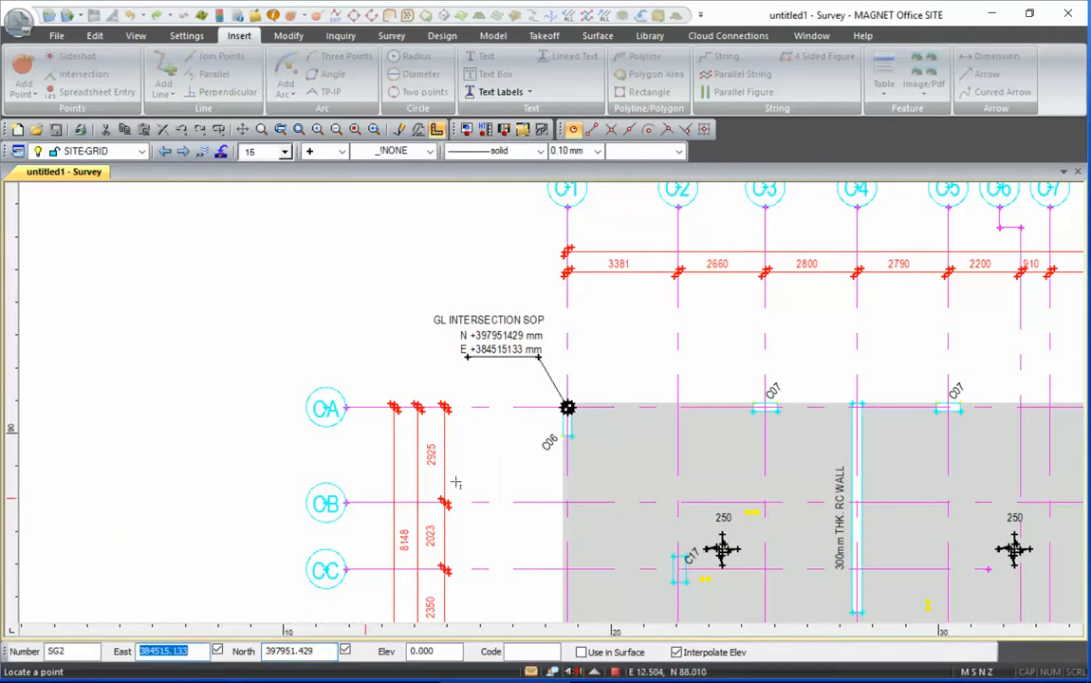
Step: Add point SG2 at East 384503.726, North 397939.616, the metre values of the label beside column C06 on gridline CH
{"action": "scroll", "coordinate": [519, 481], "scroll_direction": "down", "scroll_amount": 2}
{"action": "scroll", "coordinate": [519, 480], "scroll_direction": "down", "scroll_amount": 3}
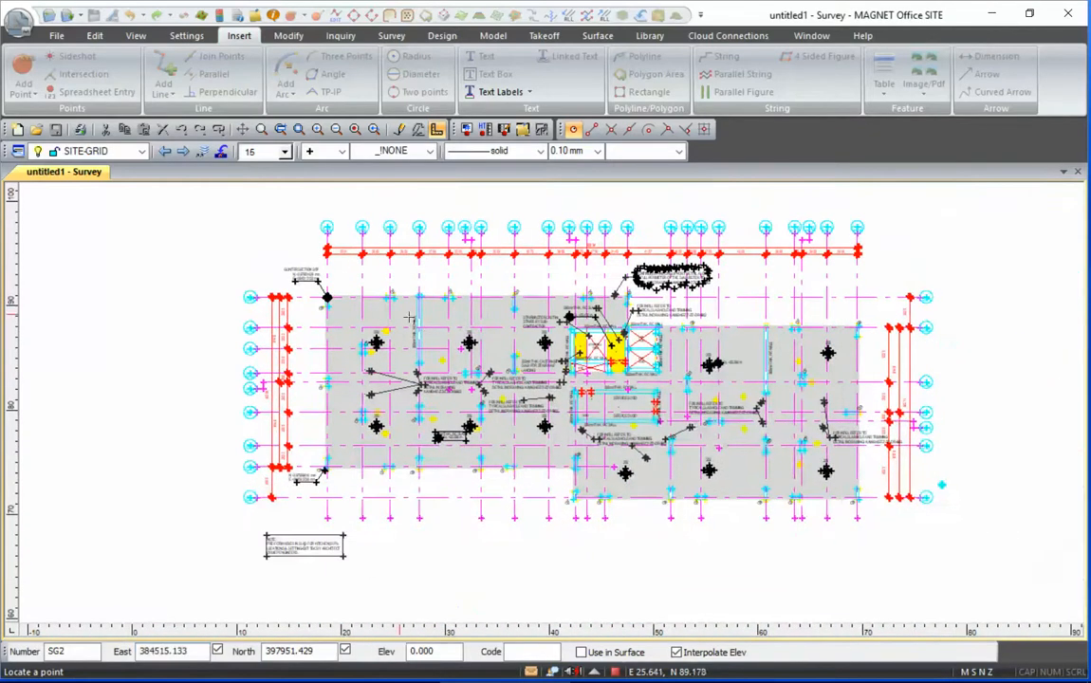
{"action": "scroll", "coordinate": [845, 389], "scroll_direction": "up", "scroll_amount": 2}
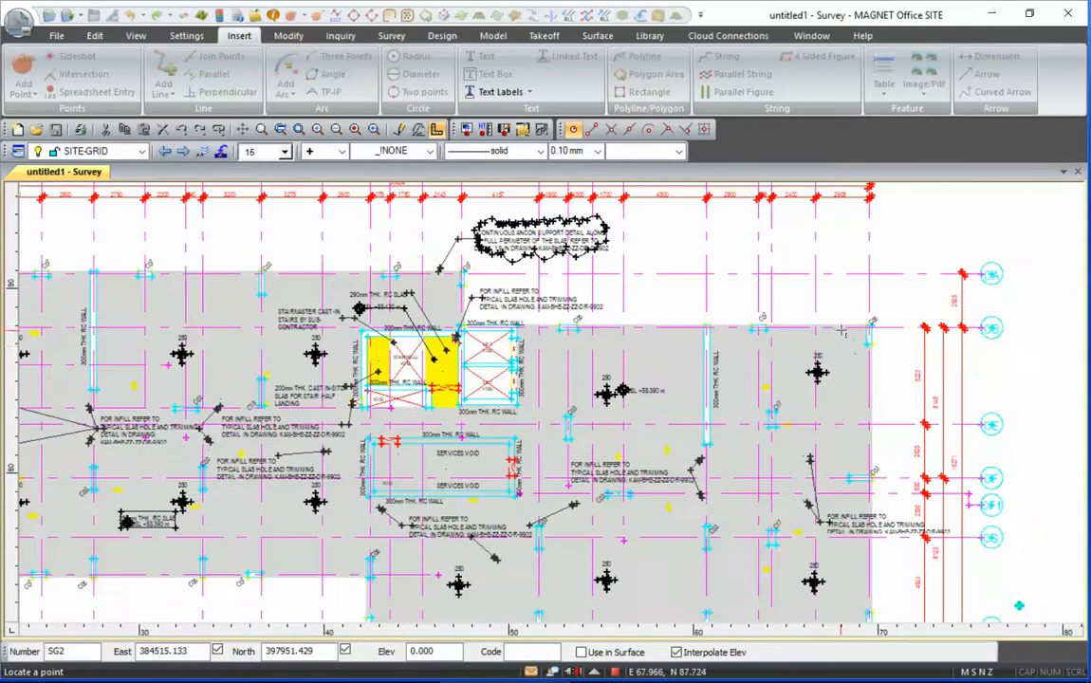
{"action": "scroll", "coordinate": [844, 389], "scroll_direction": "down", "scroll_amount": 2}
{"action": "scroll", "coordinate": [406, 449], "scroll_direction": "up", "scroll_amount": 2}
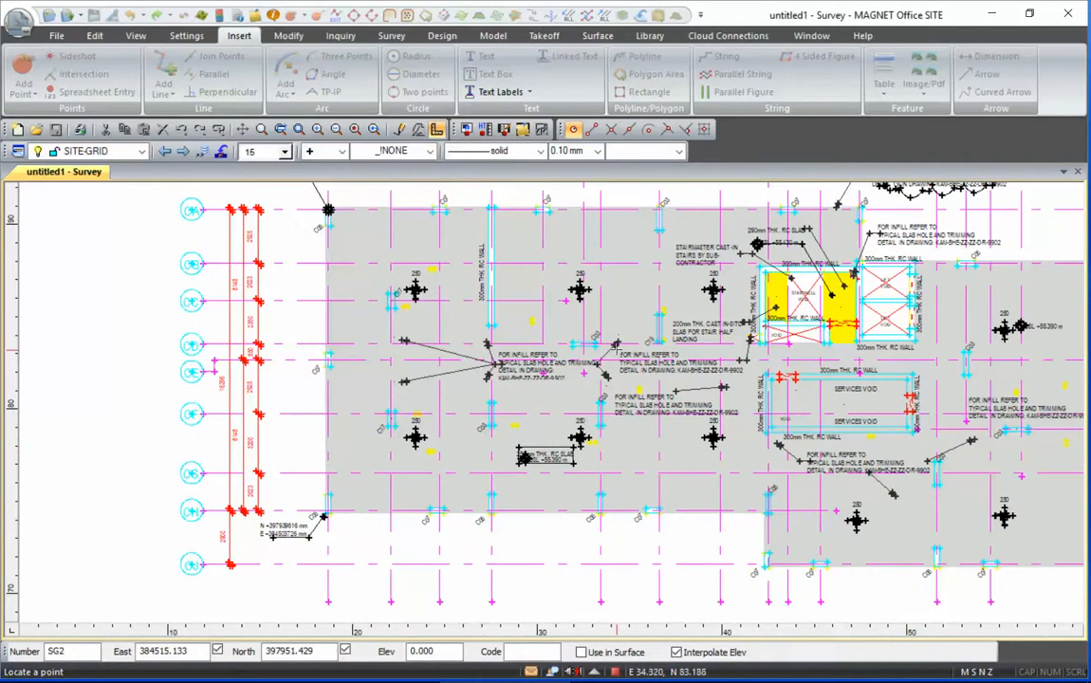
{"action": "mouse_move", "coordinate": [423, 394]}
{"action": "middle_mouse_down"}
{"action": "mouse_move", "coordinate": [4, 506]}
{"action": "mouse_move", "coordinate": [3, 473]}
{"action": "mouse_move", "coordinate": [261, 418]}
{"action": "mouse_move", "coordinate": [535, 413]}
{"action": "middle_mouse_up"}
{"action": "scroll", "coordinate": [352, 490], "scroll_direction": "up", "scroll_amount": 2}
{"action": "scroll", "coordinate": [352, 490], "scroll_direction": "up", "scroll_amount": 5}
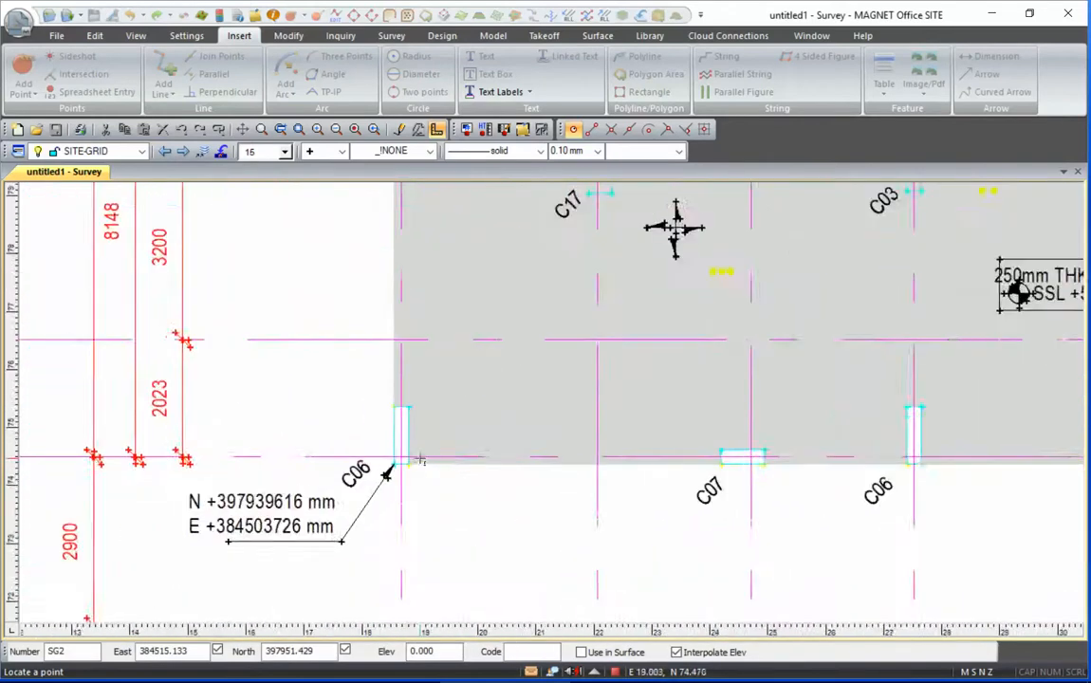
{"action": "scroll", "coordinate": [409, 370], "scroll_direction": "down", "scroll_amount": 3}
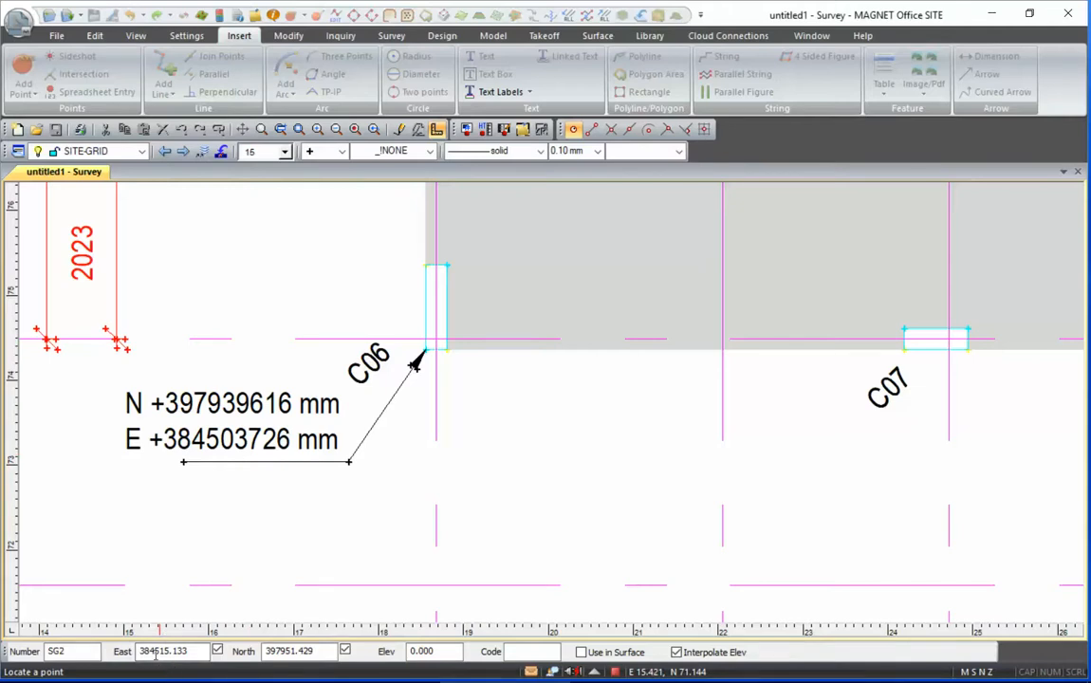
{"action": "left_click_drag", "start_coordinate": [161, 651], "coordinate": [210, 651]}
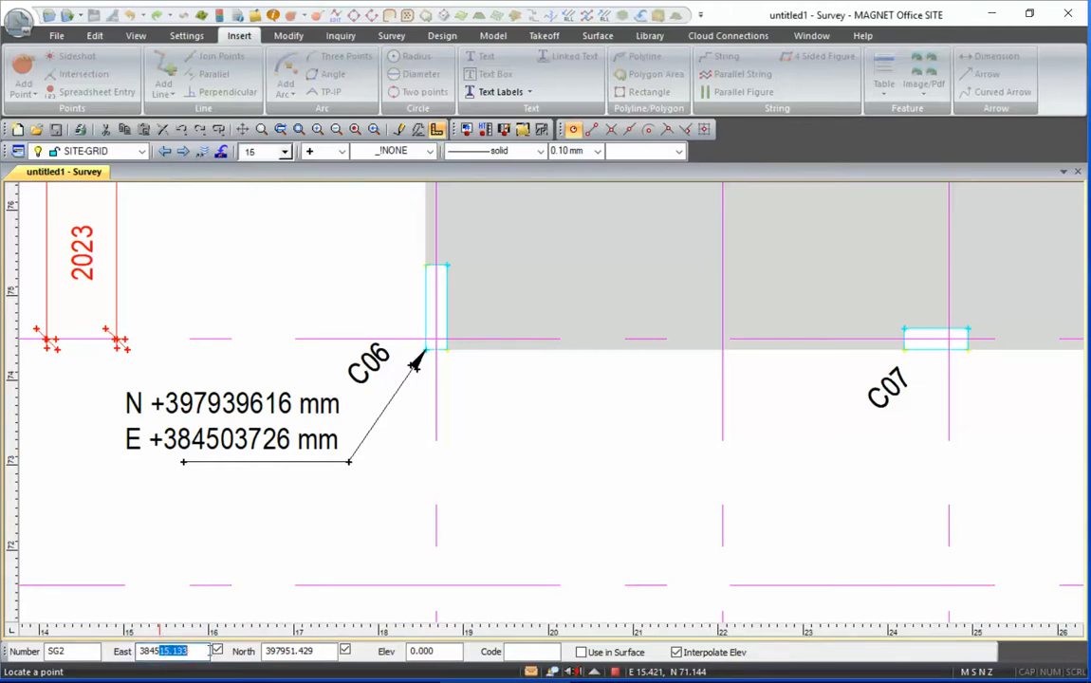
{"action": "type", "text": "03"}
{"action": "left_click_drag", "start_coordinate": [286, 652], "coordinate": [321, 650]}
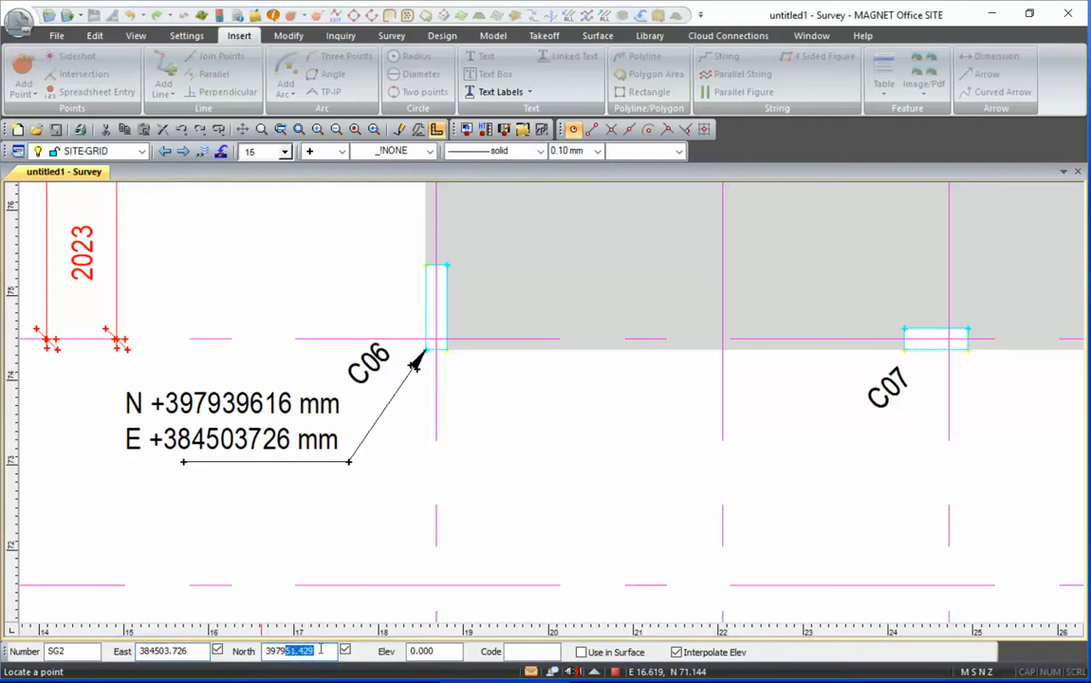
{"action": "type", "text": "3"}
{"action": "key", "text": "Return"}
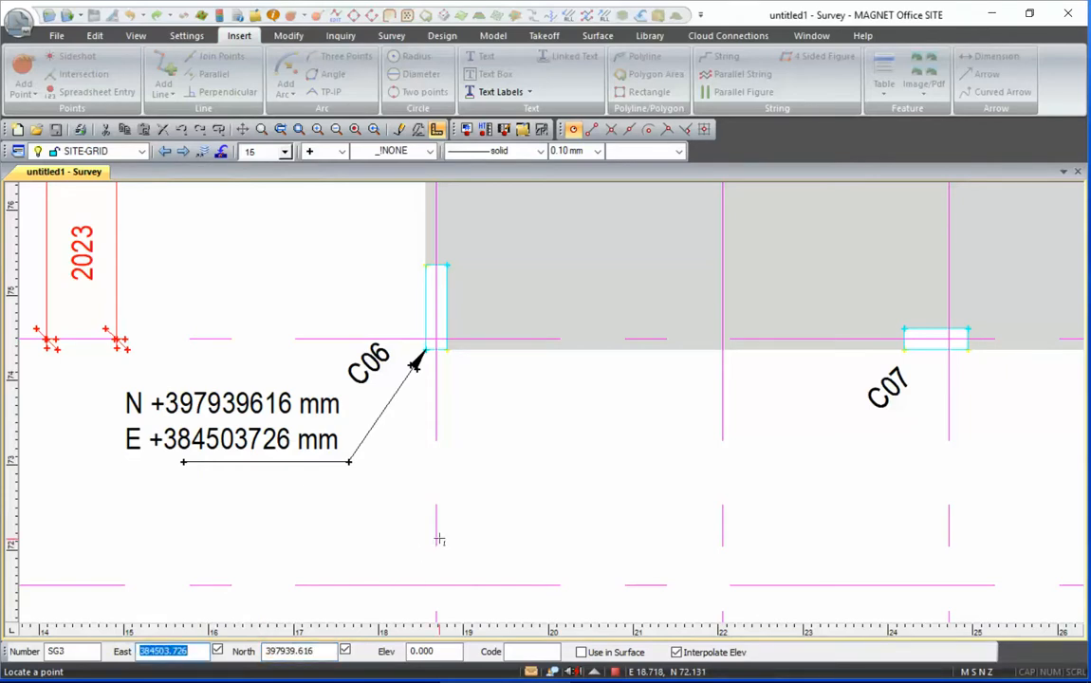
{"action": "key", "text": "Escape"}
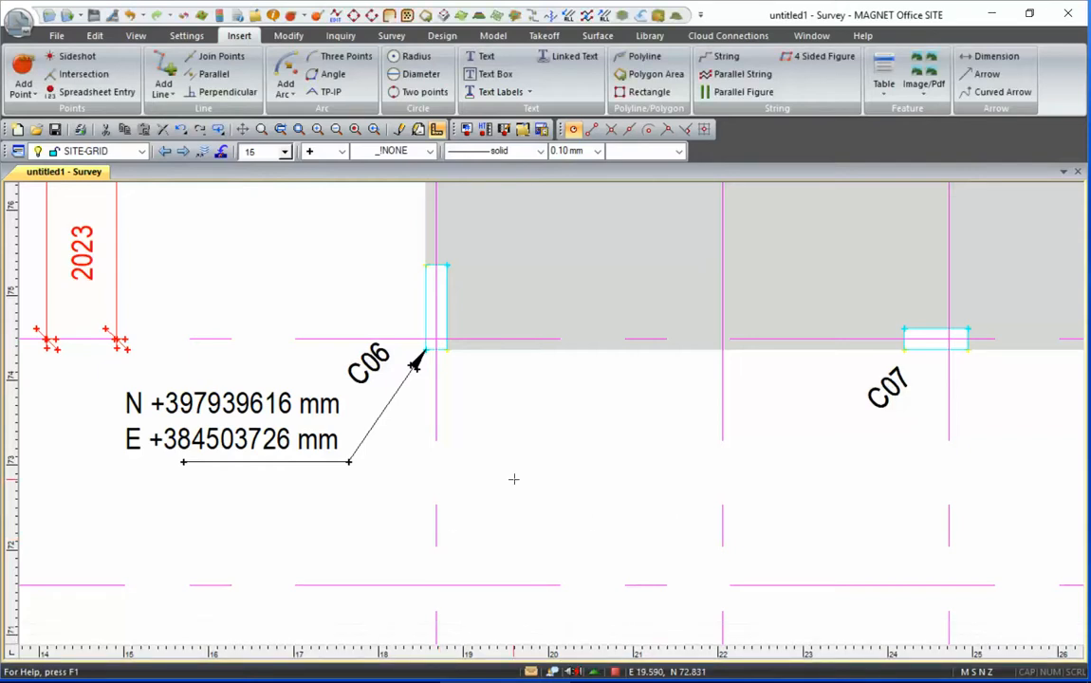
Step: View the full drawing extents to compare the new grid points' location with the imported floor plan
{"action": "right_click", "coordinate": [514, 479]}
{"action": "left_click", "coordinate": [513, 243]}
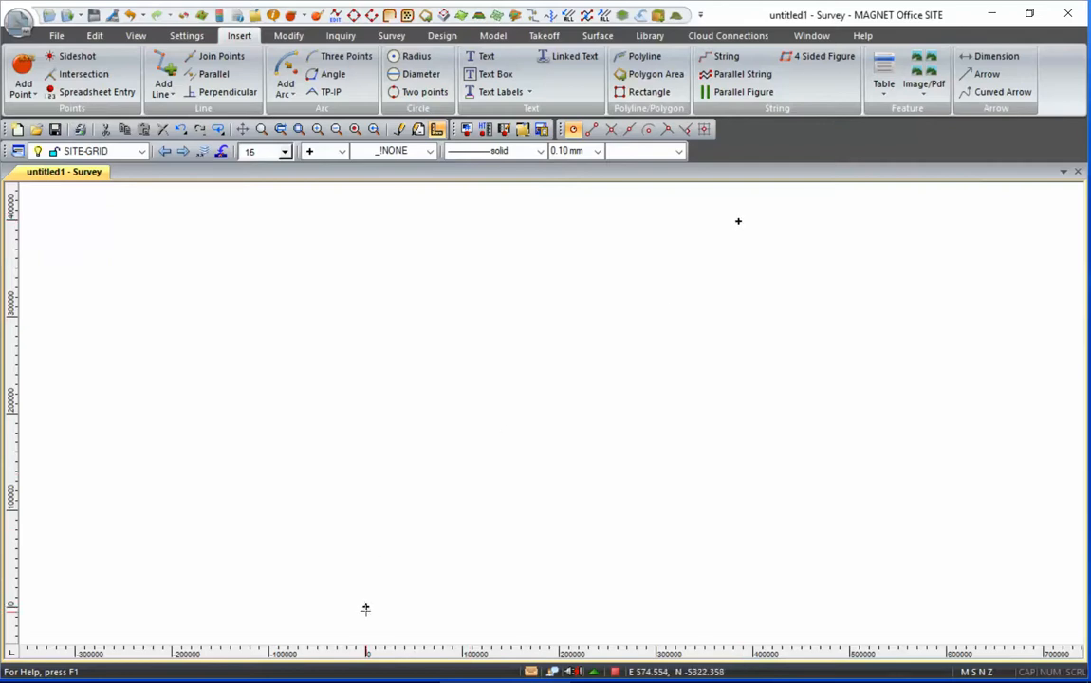
{"action": "scroll", "coordinate": [366, 605], "scroll_direction": "up", "scroll_amount": 5}
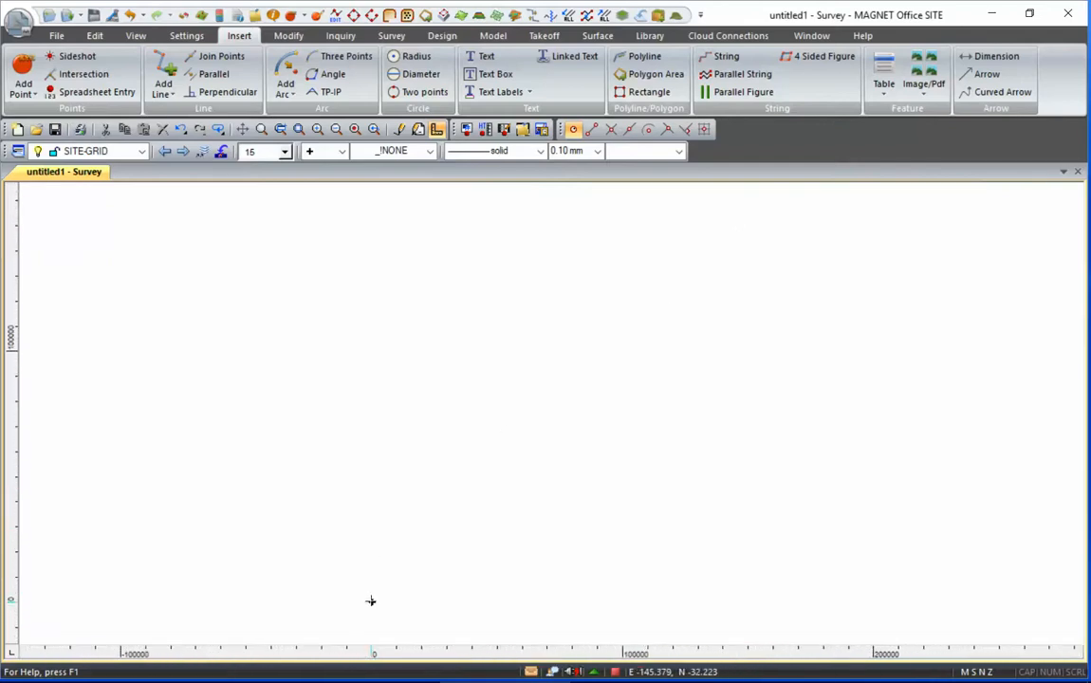
{"action": "scroll", "coordinate": [372, 599], "scroll_direction": "up", "scroll_amount": 5}
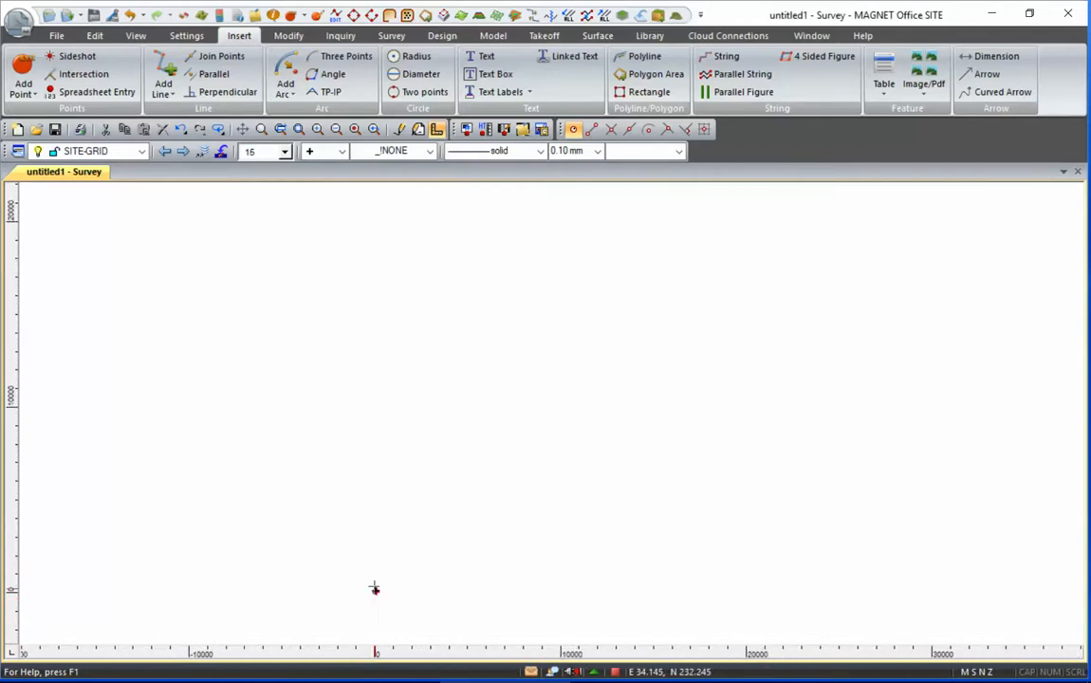
{"action": "scroll", "coordinate": [376, 594], "scroll_direction": "up", "scroll_amount": 5}
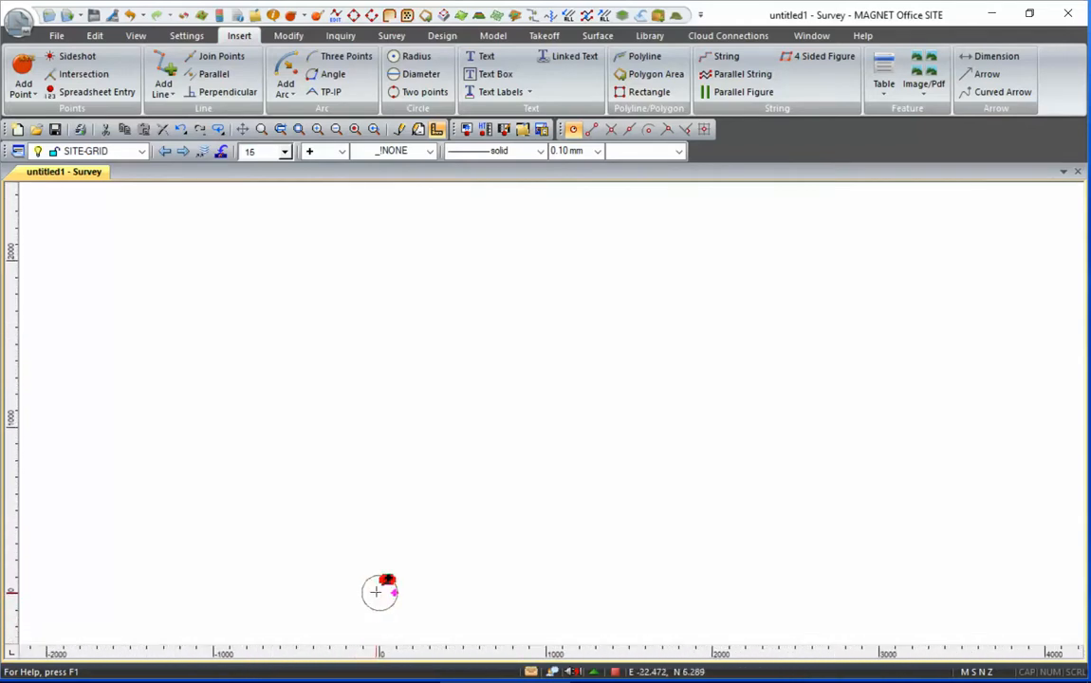
{"action": "scroll", "coordinate": [374, 593], "scroll_direction": "up", "scroll_amount": 5}
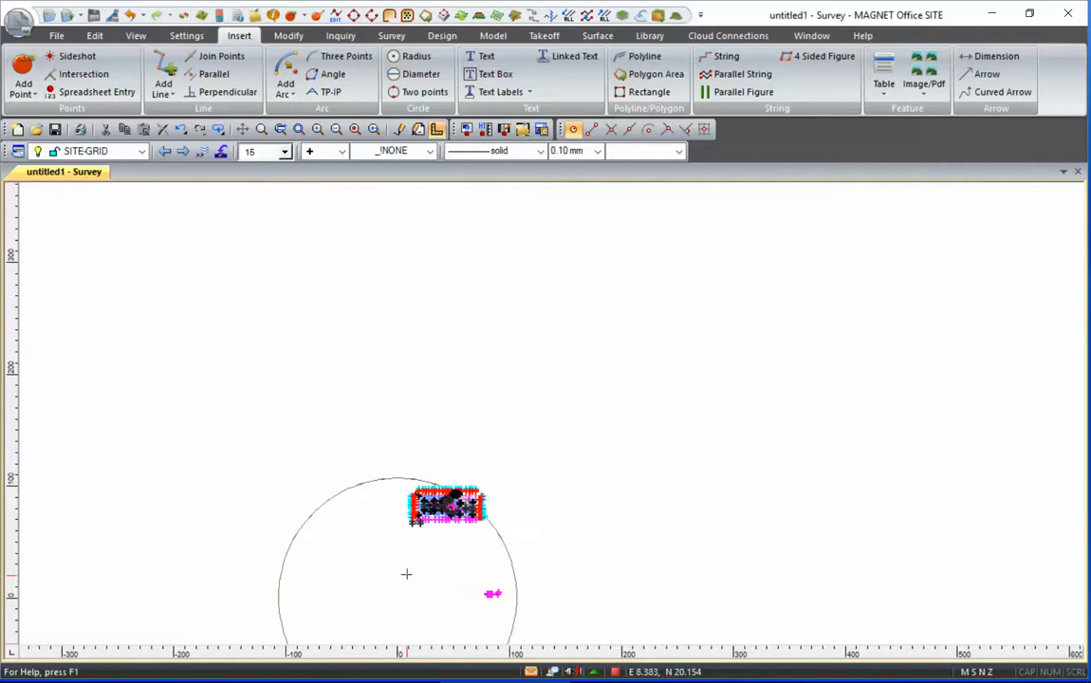
{"action": "scroll", "coordinate": [408, 505], "scroll_direction": "up", "scroll_amount": 5}
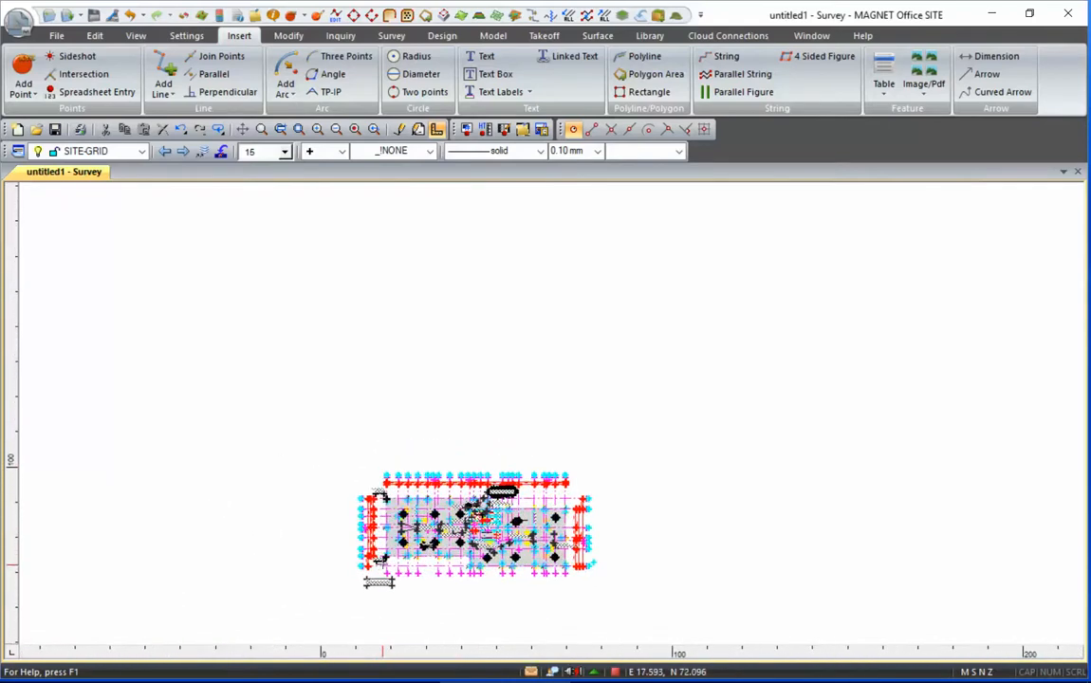
{"action": "scroll", "coordinate": [384, 560], "scroll_direction": "up", "scroll_amount": 3}
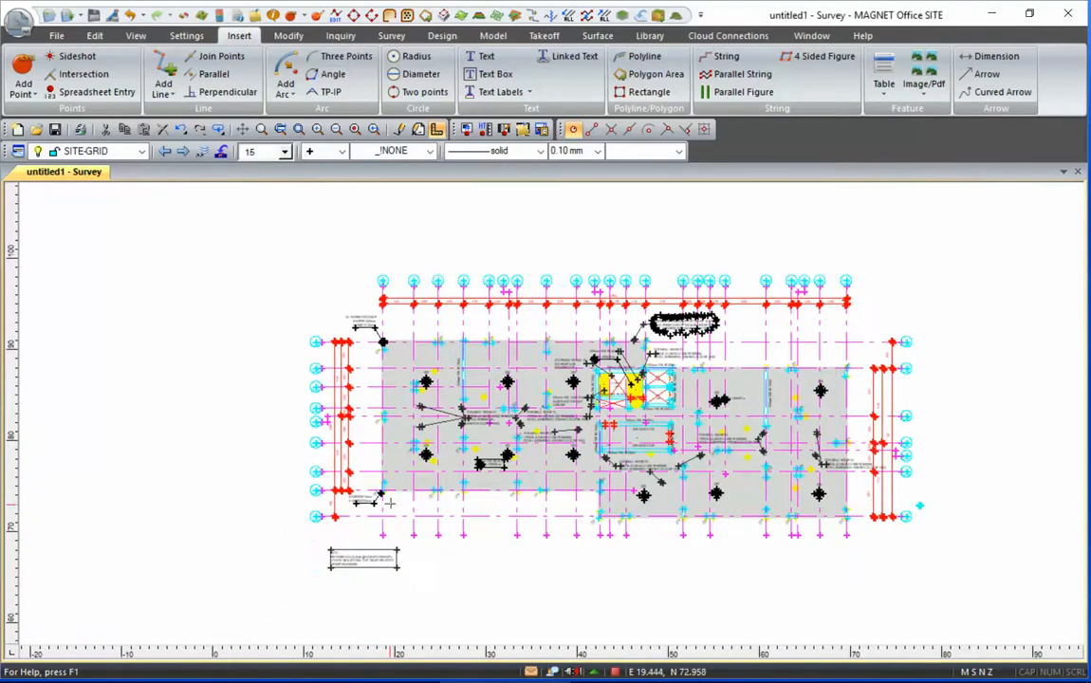
{"action": "scroll", "coordinate": [470, 480], "scroll_direction": "down", "scroll_amount": 3}
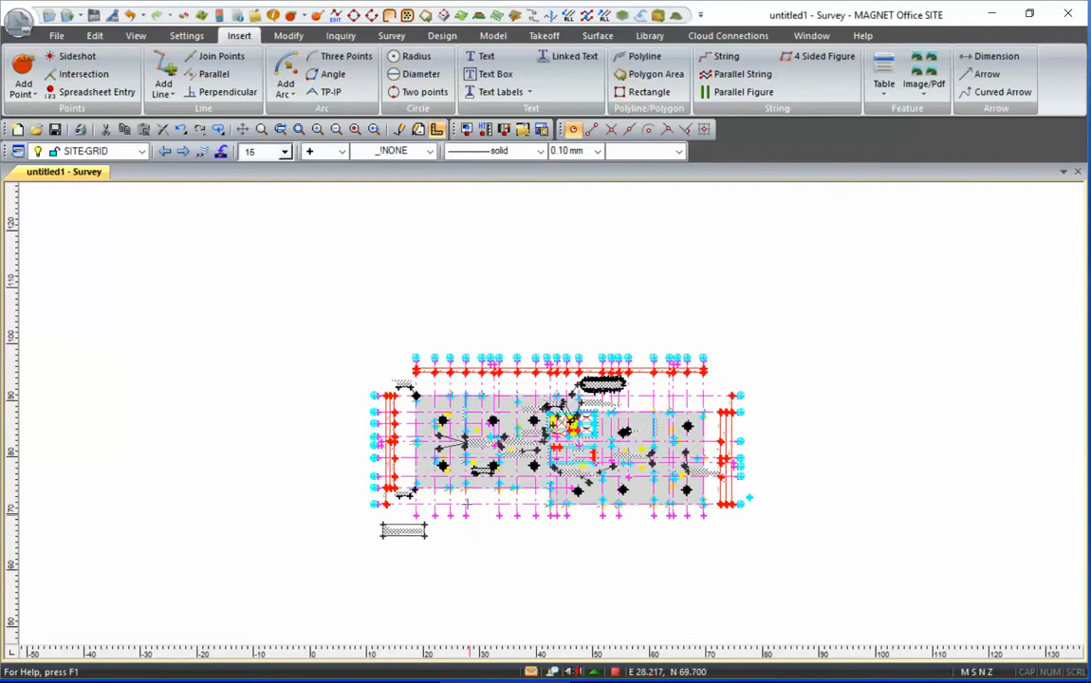
Step: Select the entire imported floor plan and open the LS Transformation for it
{"action": "left_click_drag", "start_coordinate": [292, 566], "coordinate": [814, 305]}
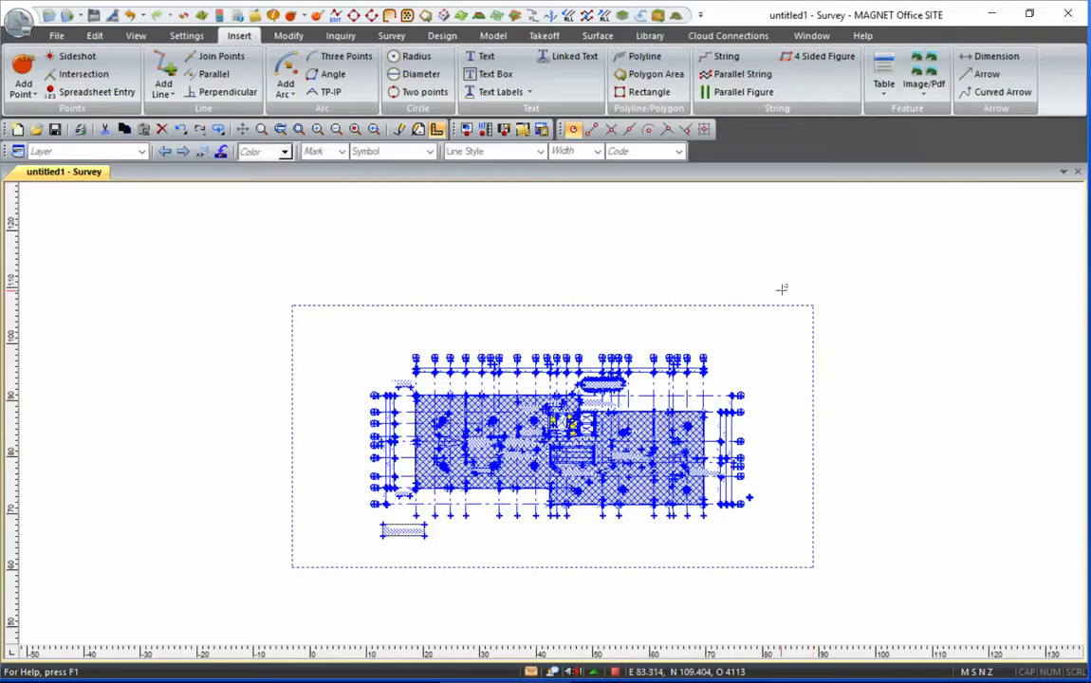
{"action": "left_click", "coordinate": [389, 36]}
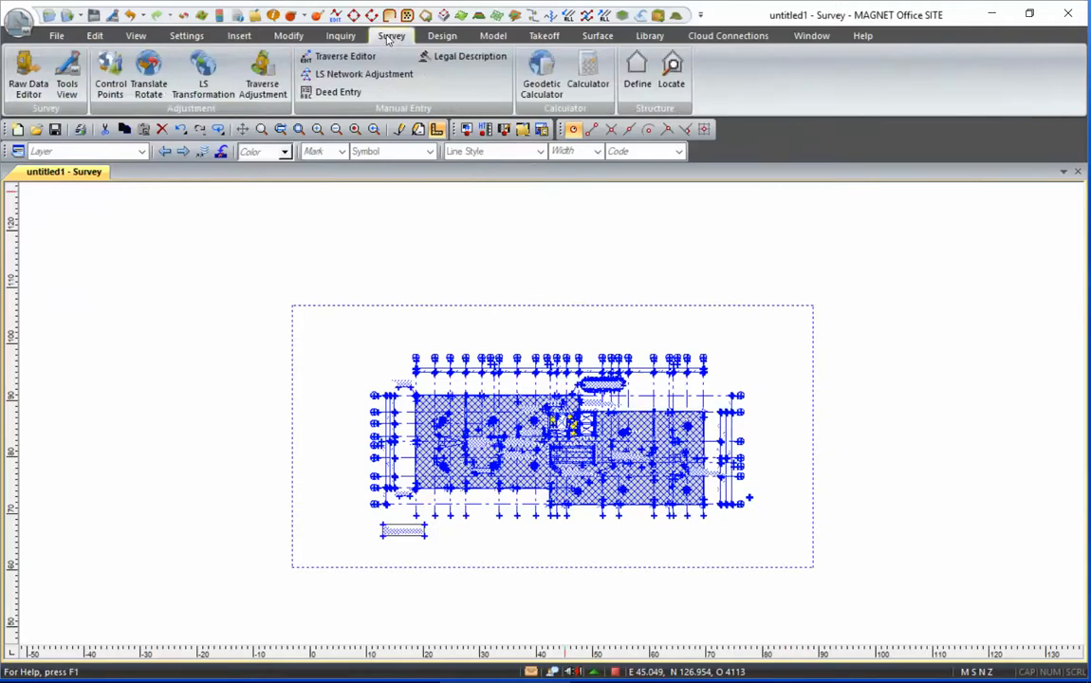
{"action": "left_click", "coordinate": [202, 81]}
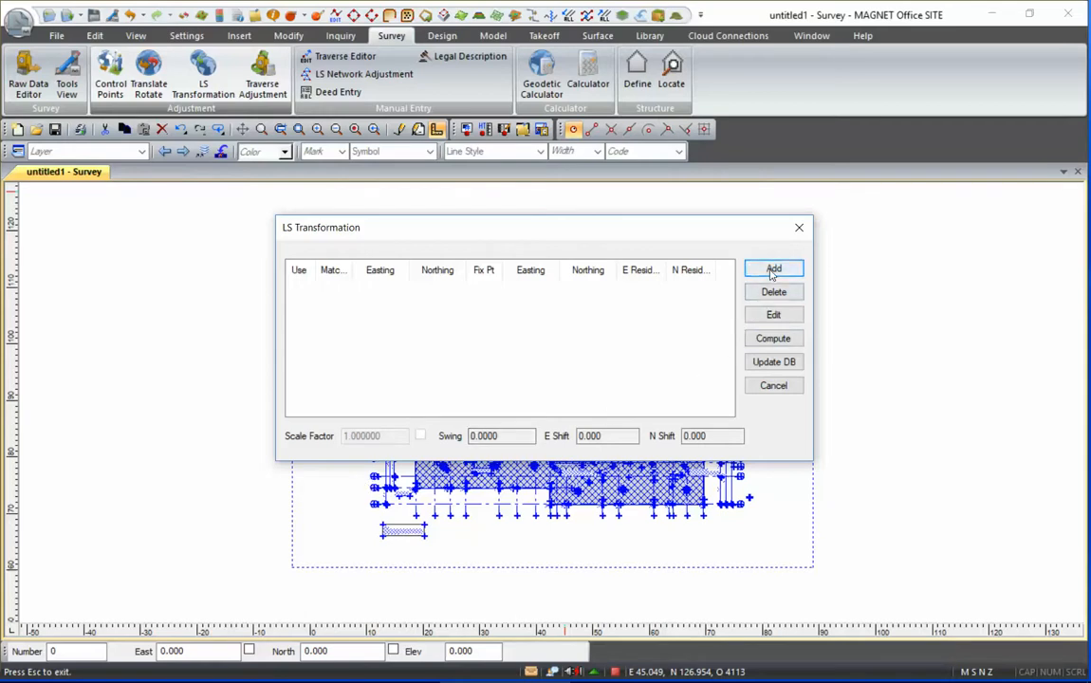
Step: Add a transformation pair matching the centre of the GL INTERSECTION SOP marker to fixed point sg1
{"action": "left_click", "coordinate": [773, 269]}
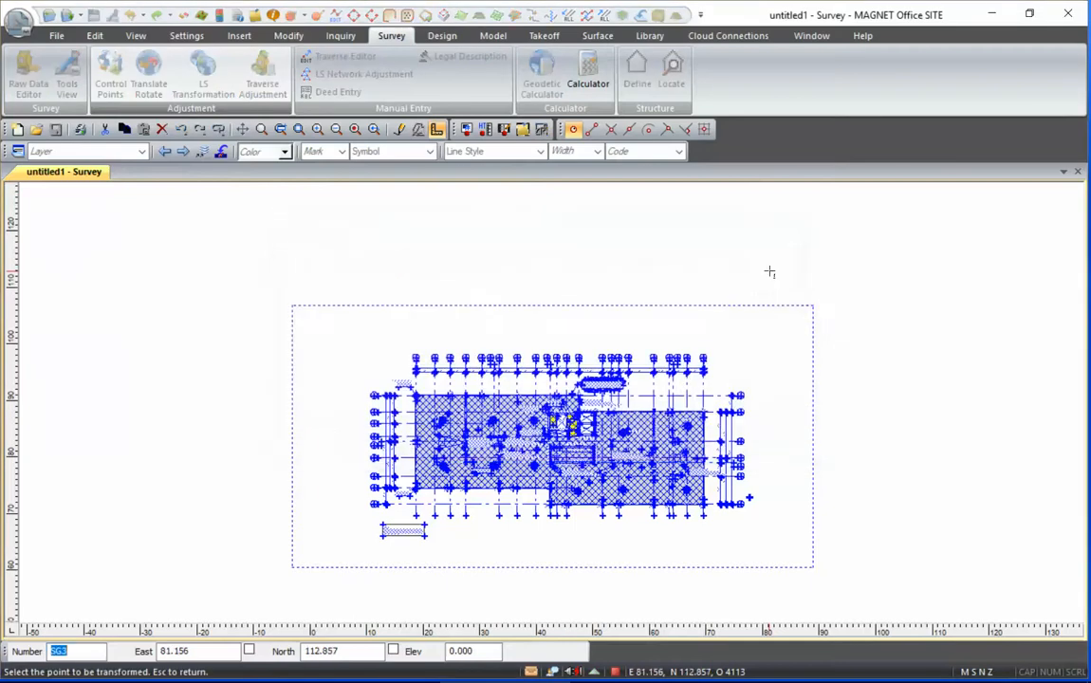
{"action": "scroll", "coordinate": [418, 401], "scroll_direction": "up", "scroll_amount": 3}
{"action": "scroll", "coordinate": [418, 402], "scroll_direction": "up", "scroll_amount": 6}
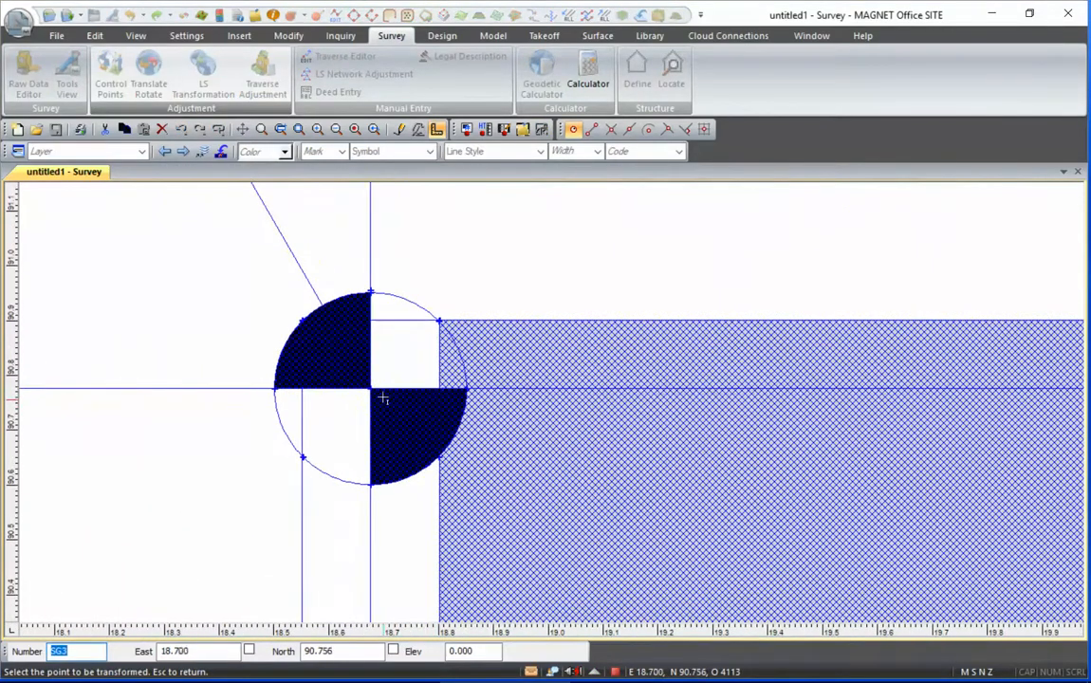
{"action": "left_click", "coordinate": [371, 389]}
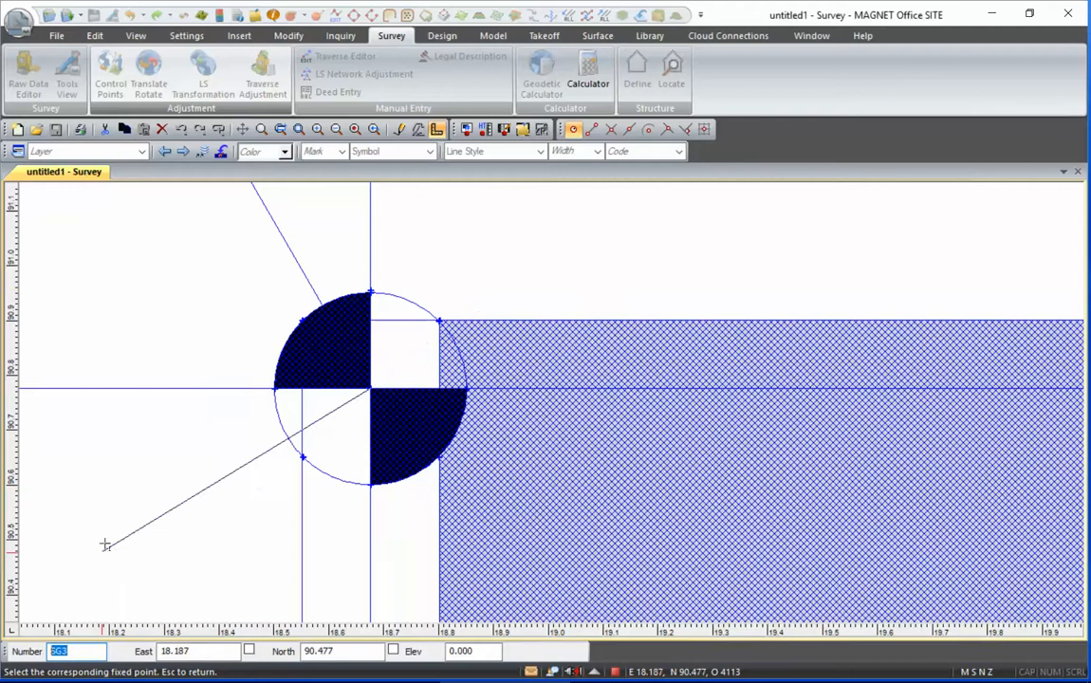
{"action": "type", "text": "s"}
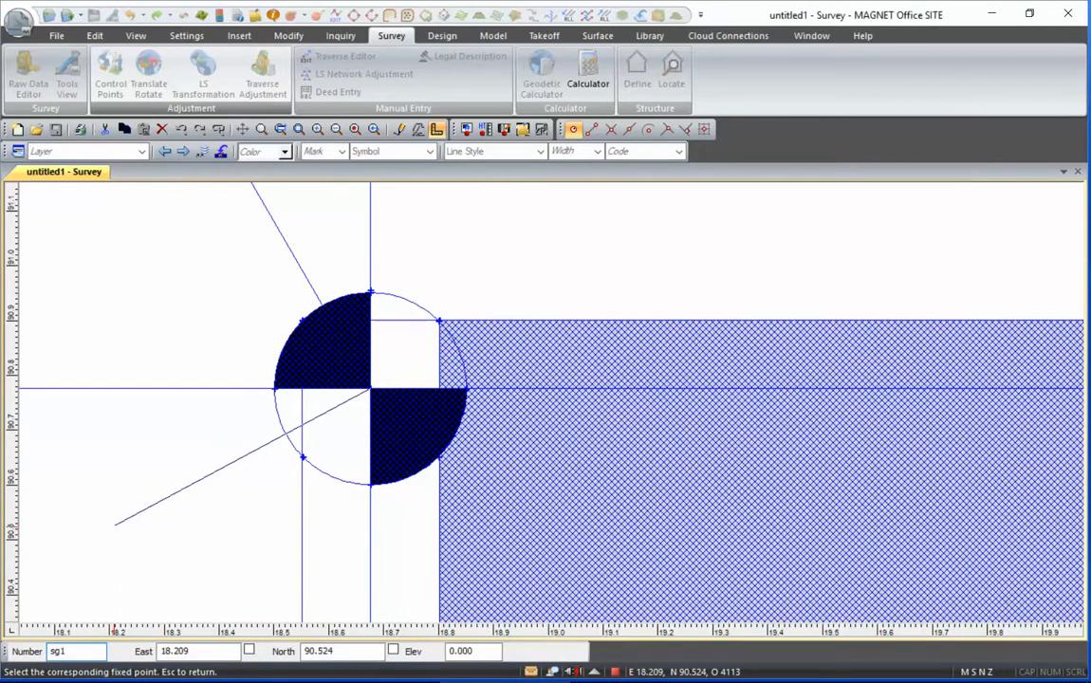
{"action": "key", "text": "Return"}
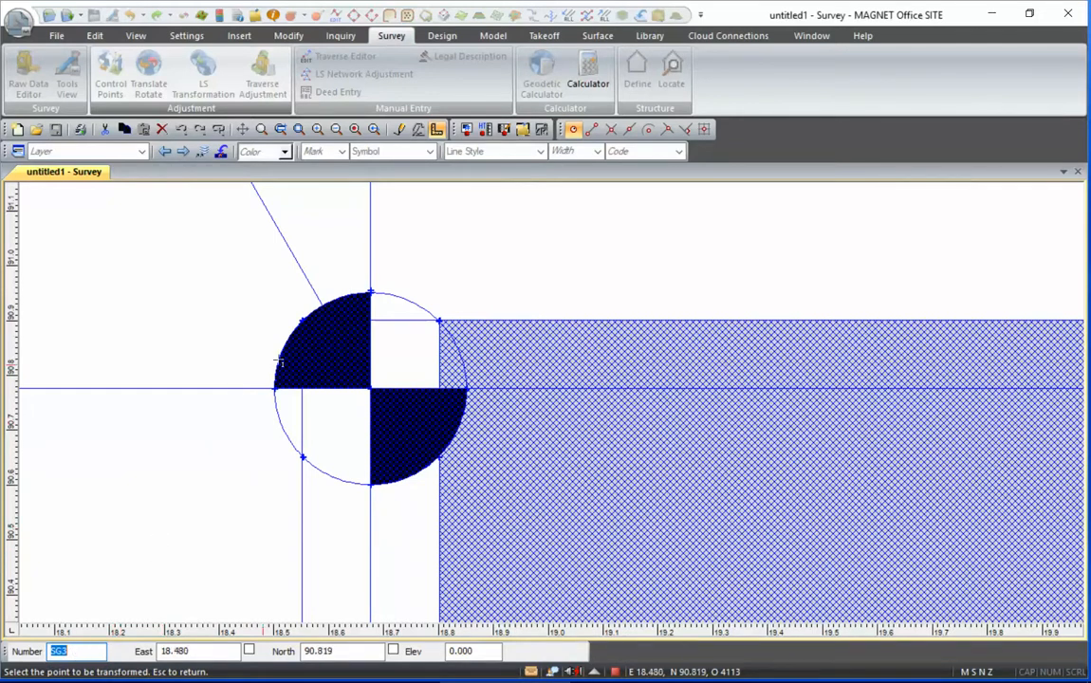
Step: Pair the column C06 corner at the leader's arrow tip on gridline CH with fixed point sg2, and finish adding pairs
{"action": "scroll", "coordinate": [451, 310], "scroll_direction": "down", "scroll_amount": 2}
{"action": "scroll", "coordinate": [452, 311], "scroll_direction": "down", "scroll_amount": 5}
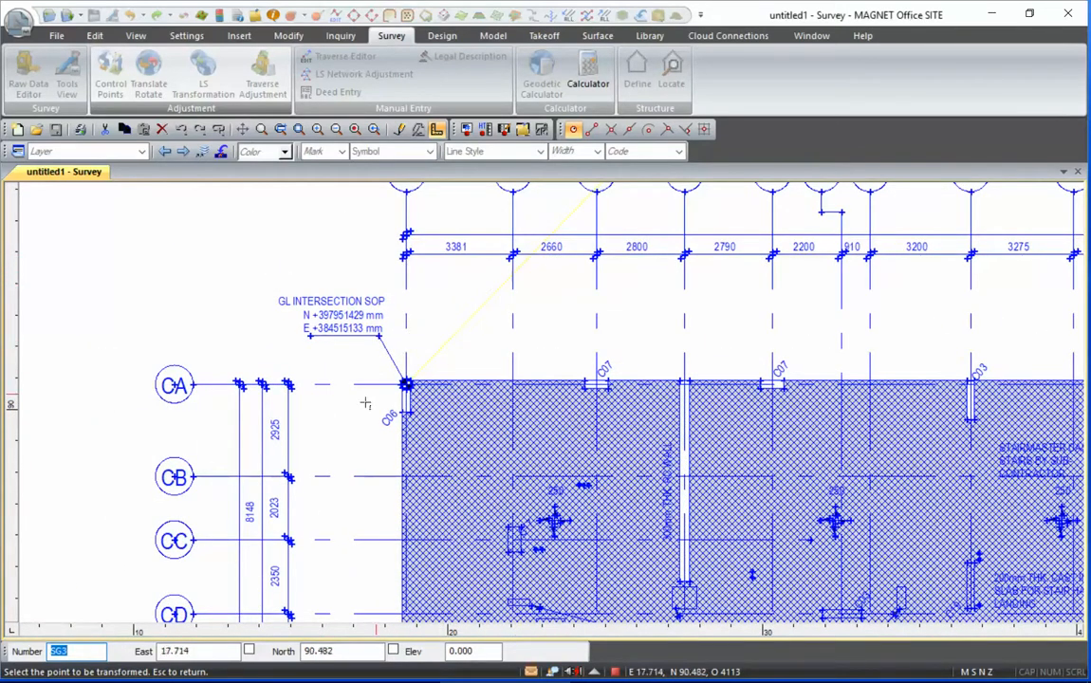
{"action": "middle_click_drag", "start_coordinate": [328, 551], "coordinate": [322, 308]}
{"action": "scroll", "coordinate": [344, 484], "scroll_direction": "down", "scroll_amount": 2}
{"action": "middle_click_drag", "start_coordinate": [348, 537], "coordinate": [335, 352]}
{"action": "scroll", "coordinate": [361, 417], "scroll_direction": "up", "scroll_amount": 8}
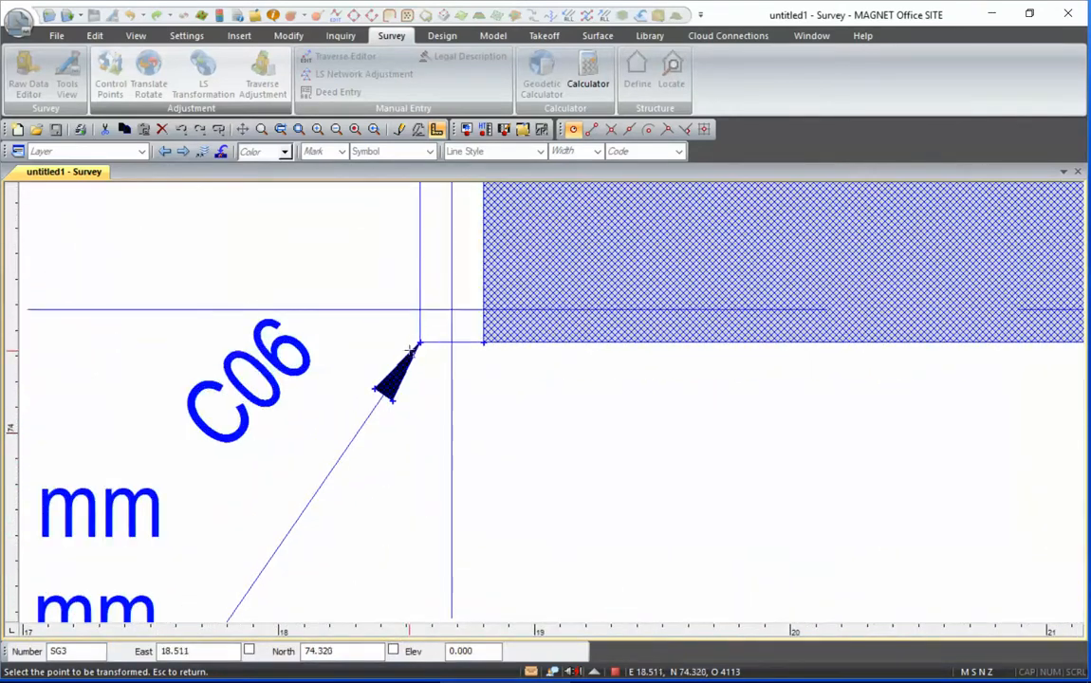
{"action": "left_click", "coordinate": [420, 344]}
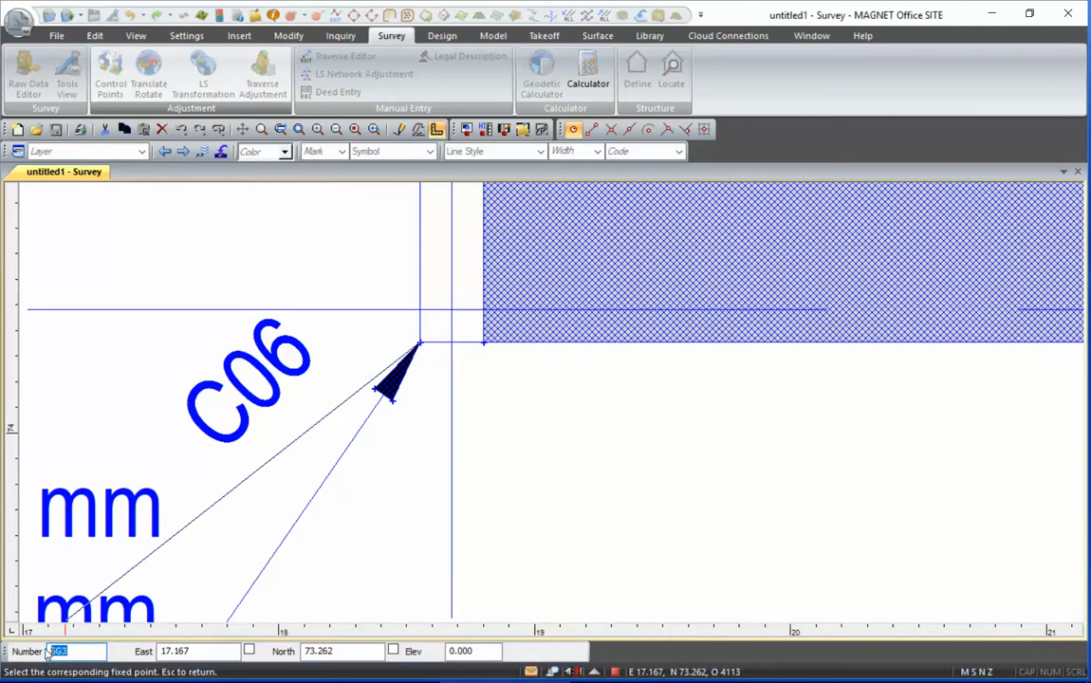
{"action": "type", "text": "sg2"}
{"action": "key", "text": "Return"}
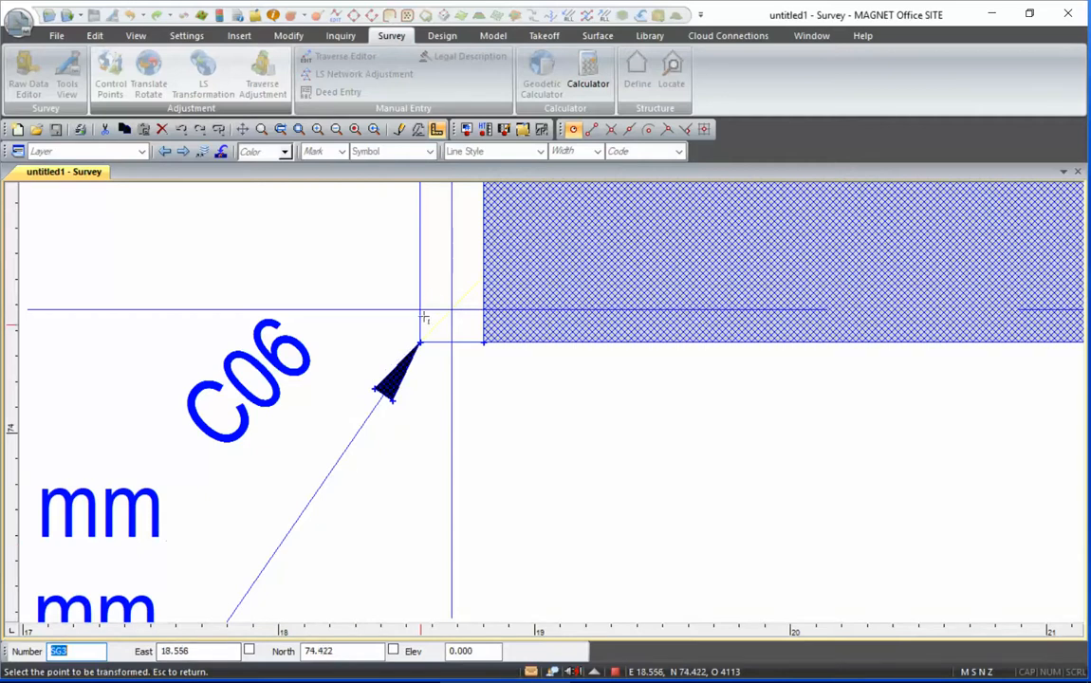
{"action": "scroll", "coordinate": [477, 338], "scroll_direction": "down", "scroll_amount": 3}
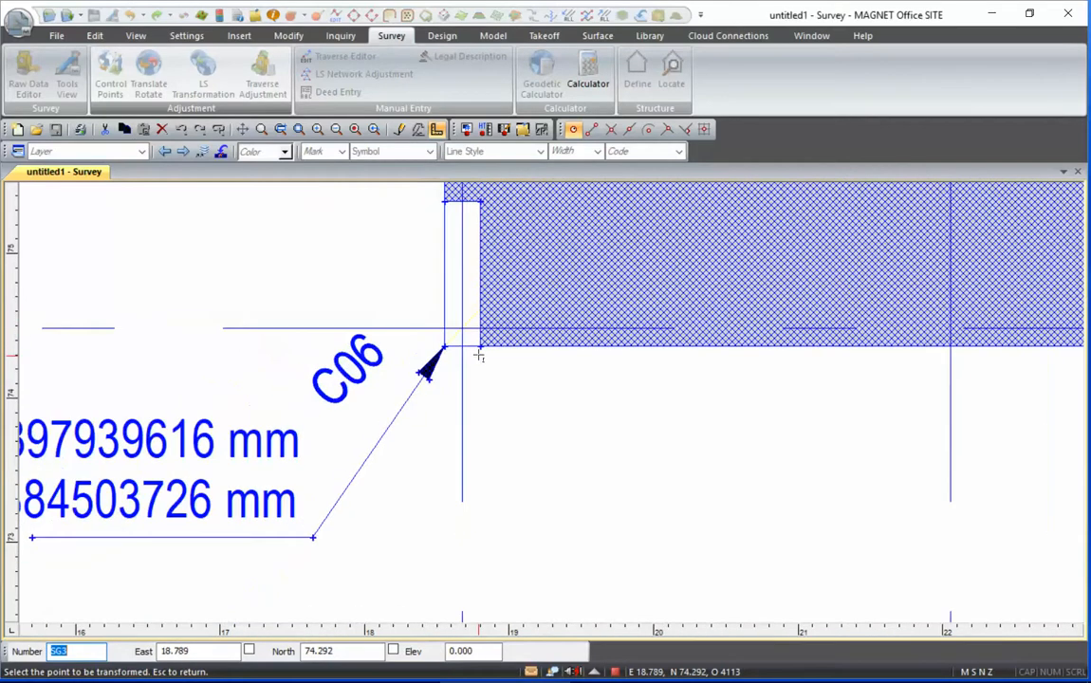
{"action": "scroll", "coordinate": [555, 418], "scroll_direction": "down", "scroll_amount": 5}
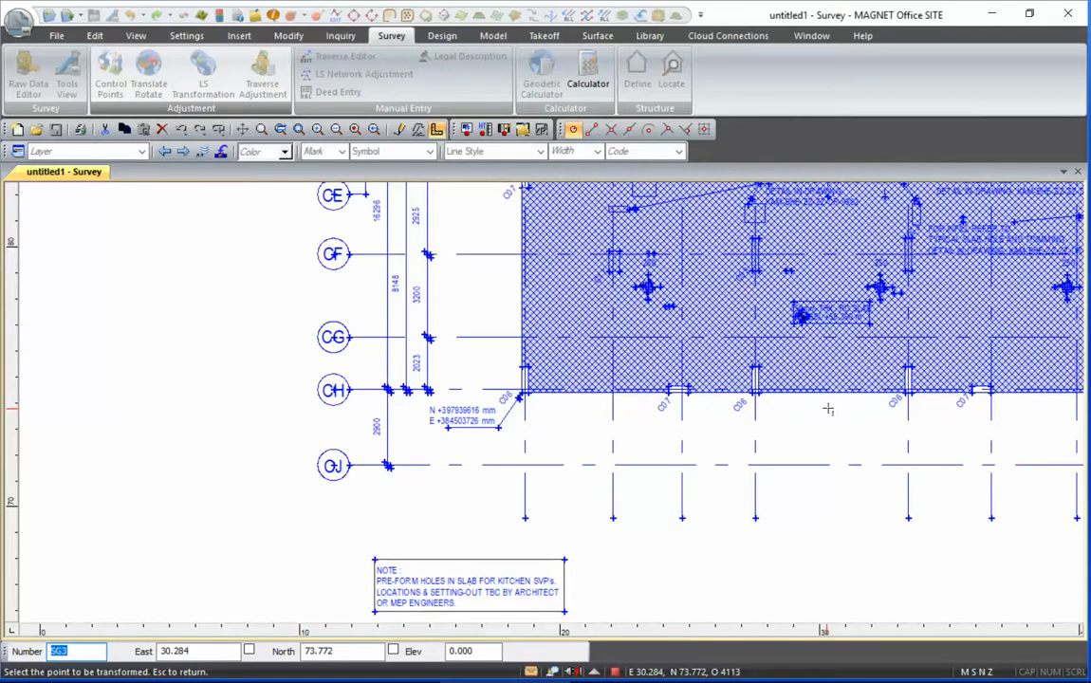
{"action": "key", "text": "Escape"}
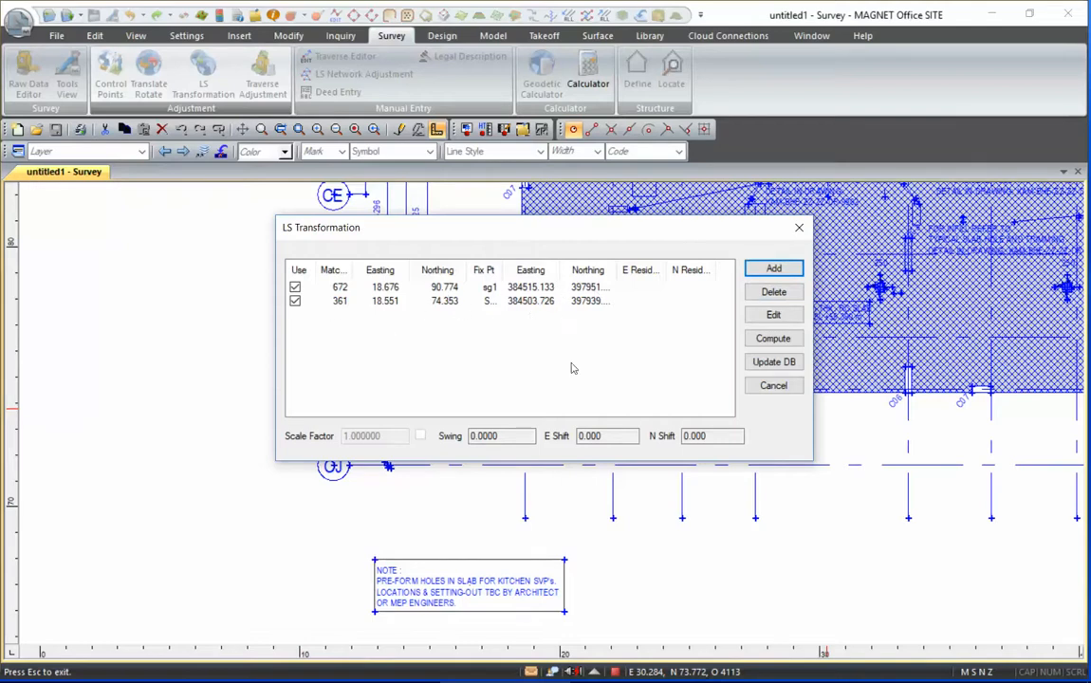
Step: Compute the LS transformation from both point pairs, apply it to the database and put the resulting report aside
{"action": "left_click", "coordinate": [770, 339]}
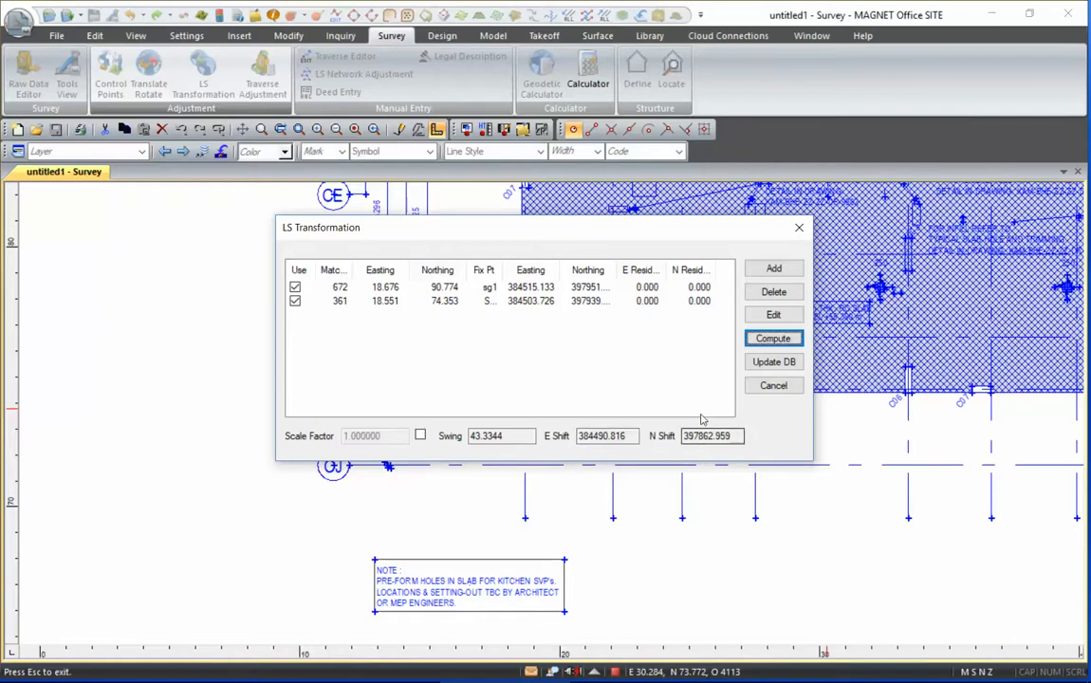
{"action": "left_click", "coordinate": [764, 367]}
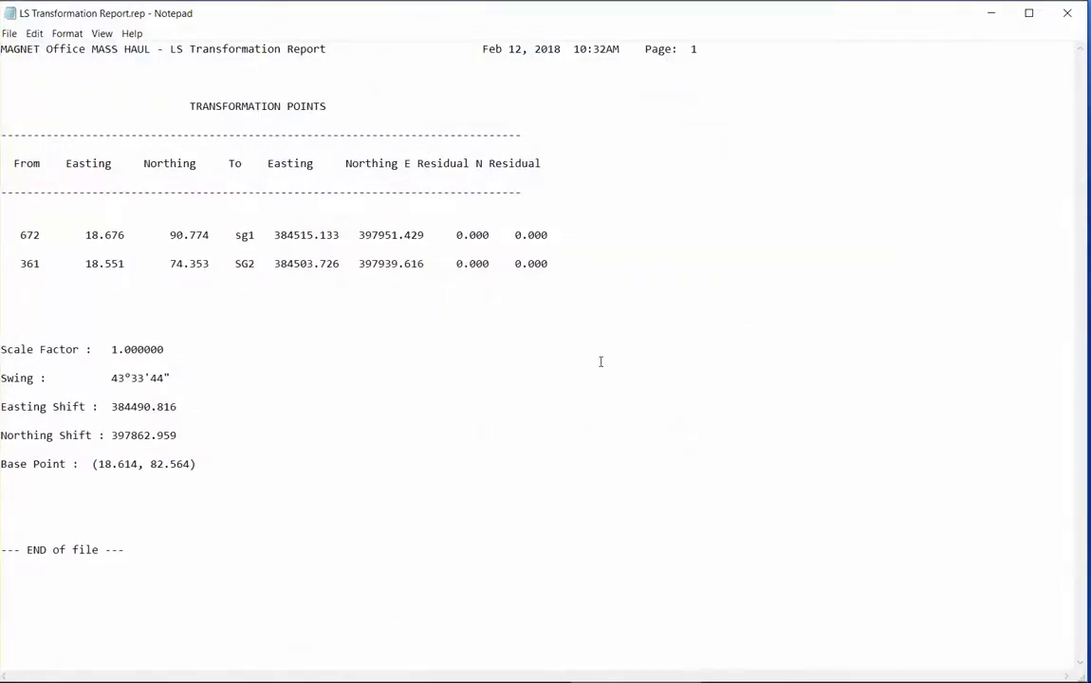
{"action": "left_click", "coordinate": [992, 16]}
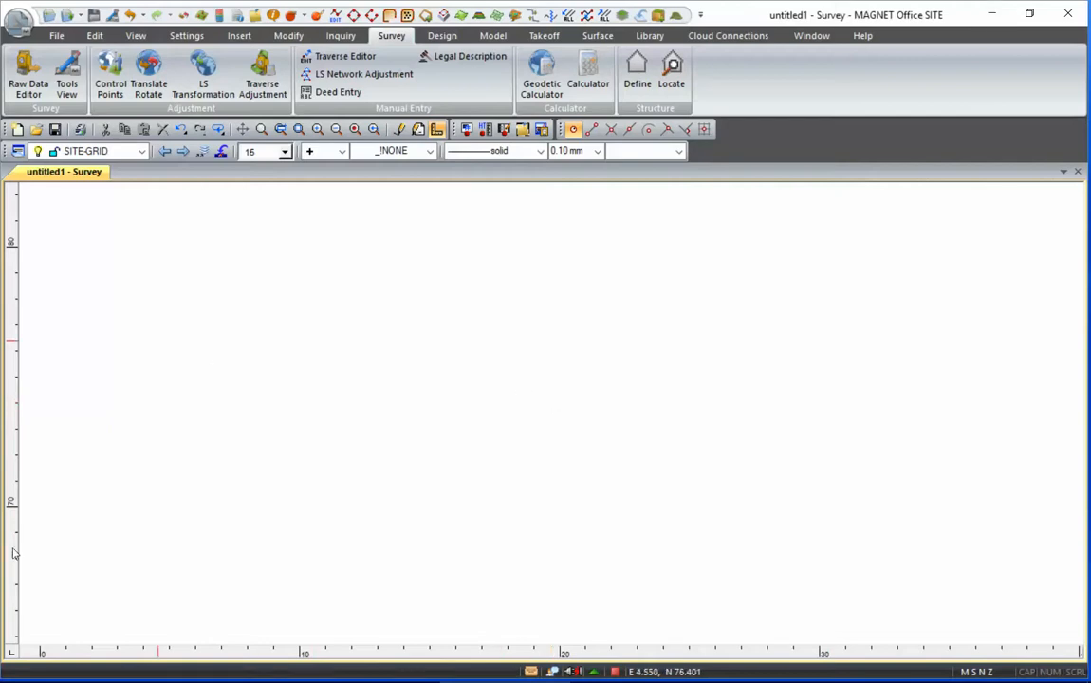
Step: View the full drawing extents and locate the transformed floor plan at its site grid position
{"action": "right_click", "coordinate": [556, 362]}
{"action": "left_click", "coordinate": [522, 474]}
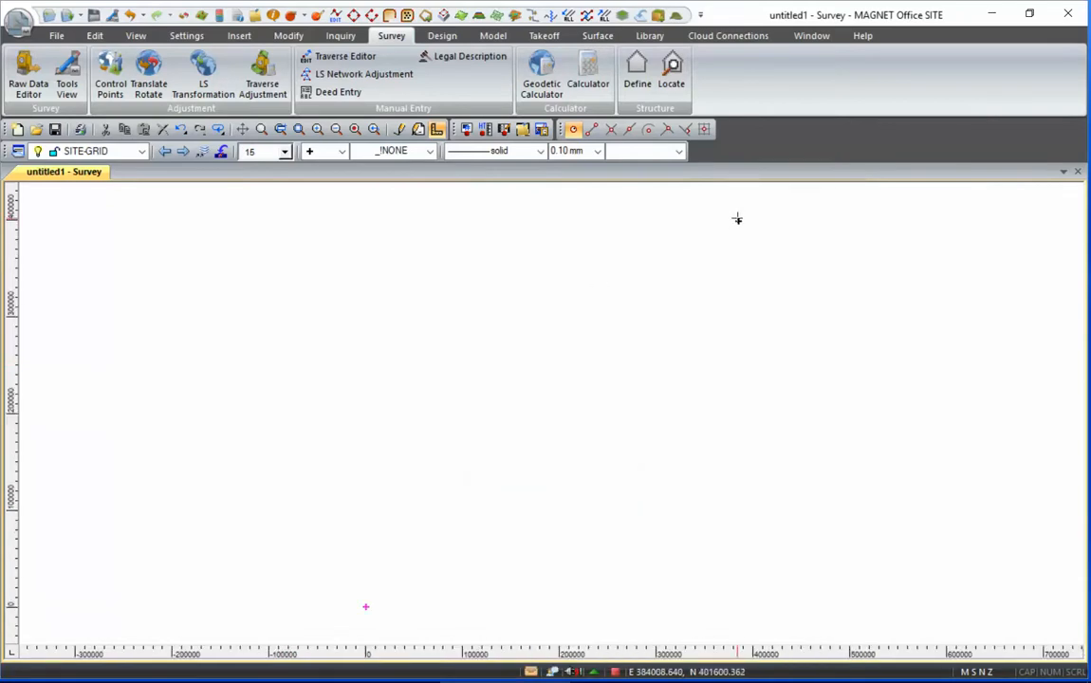
{"action": "scroll", "coordinate": [738, 221], "scroll_direction": "up", "scroll_amount": 5}
{"action": "scroll", "coordinate": [740, 223], "scroll_direction": "up", "scroll_amount": 8}
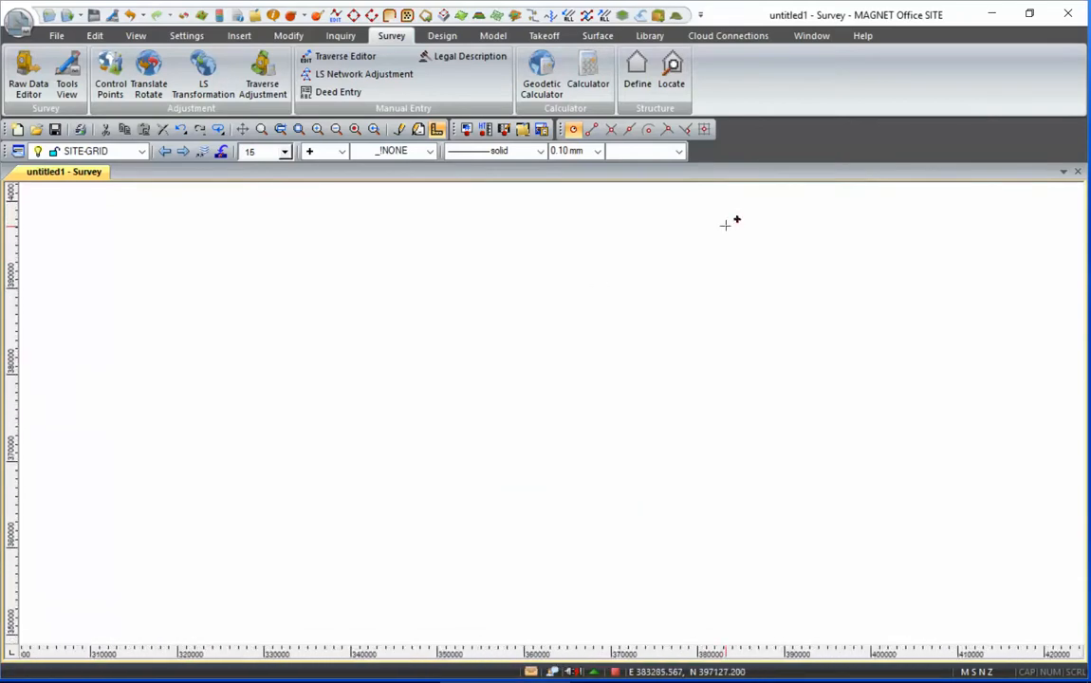
{"action": "scroll", "coordinate": [736, 217], "scroll_direction": "up", "scroll_amount": 6}
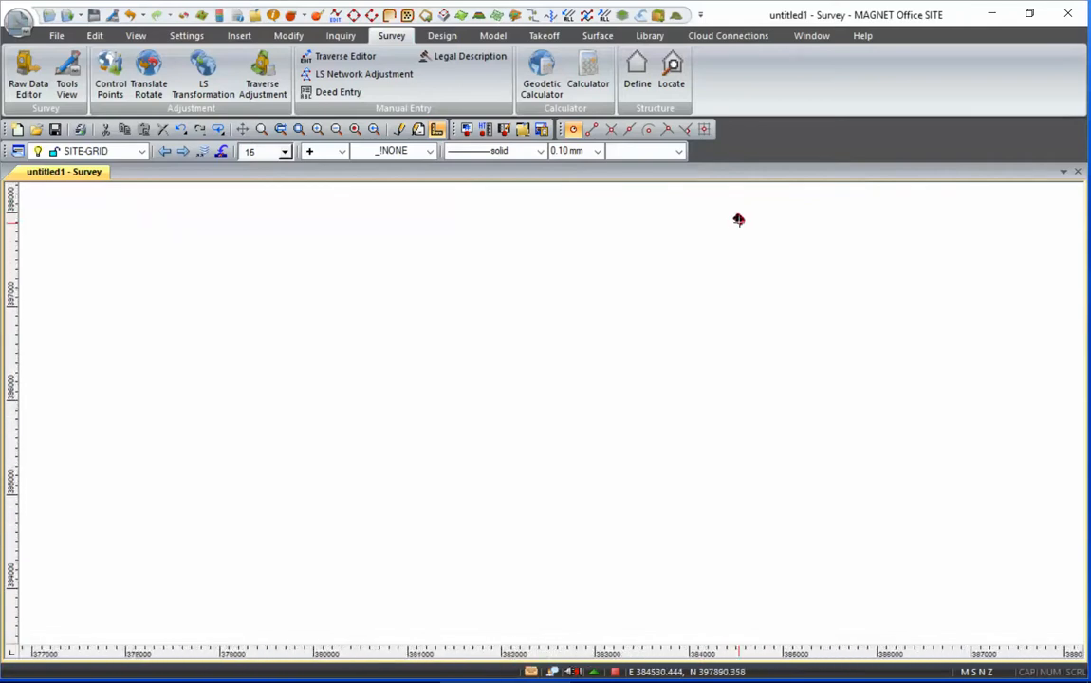
{"action": "scroll", "coordinate": [736, 217], "scroll_direction": "up", "scroll_amount": 4}
{"action": "middle_click_drag", "start_coordinate": [735, 220], "coordinate": [705, 440]}
{"action": "scroll", "coordinate": [705, 425], "scroll_direction": "up", "scroll_amount": 2}
{"action": "scroll", "coordinate": [678, 429], "scroll_direction": "up", "scroll_amount": 8}
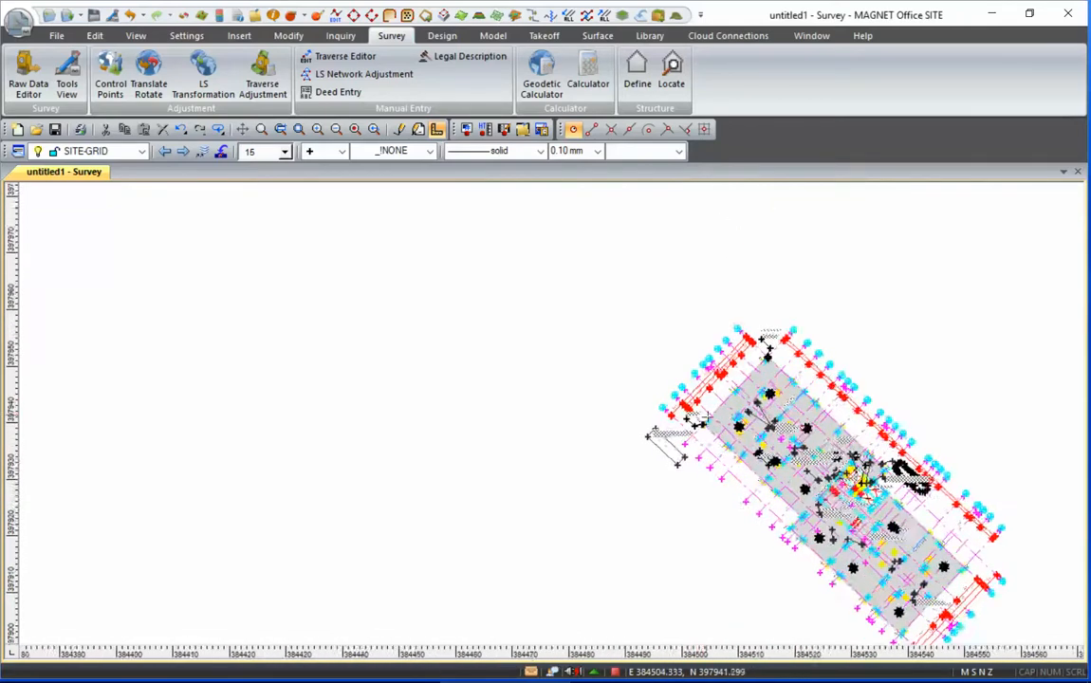
Step: Check the easting and northing of the point at column C06's labelled corner against the coordinate label, leaving its properties unchanged
{"action": "scroll", "coordinate": [678, 446], "scroll_direction": "up", "scroll_amount": 5}
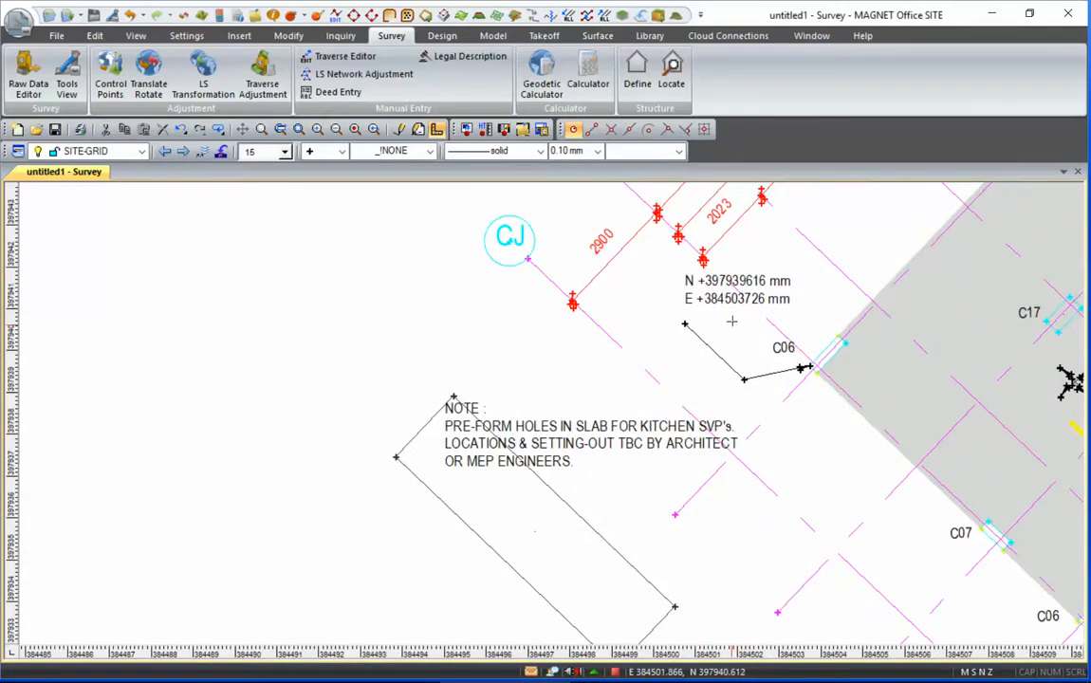
{"action": "scroll", "coordinate": [754, 328], "scroll_direction": "up", "scroll_amount": 3}
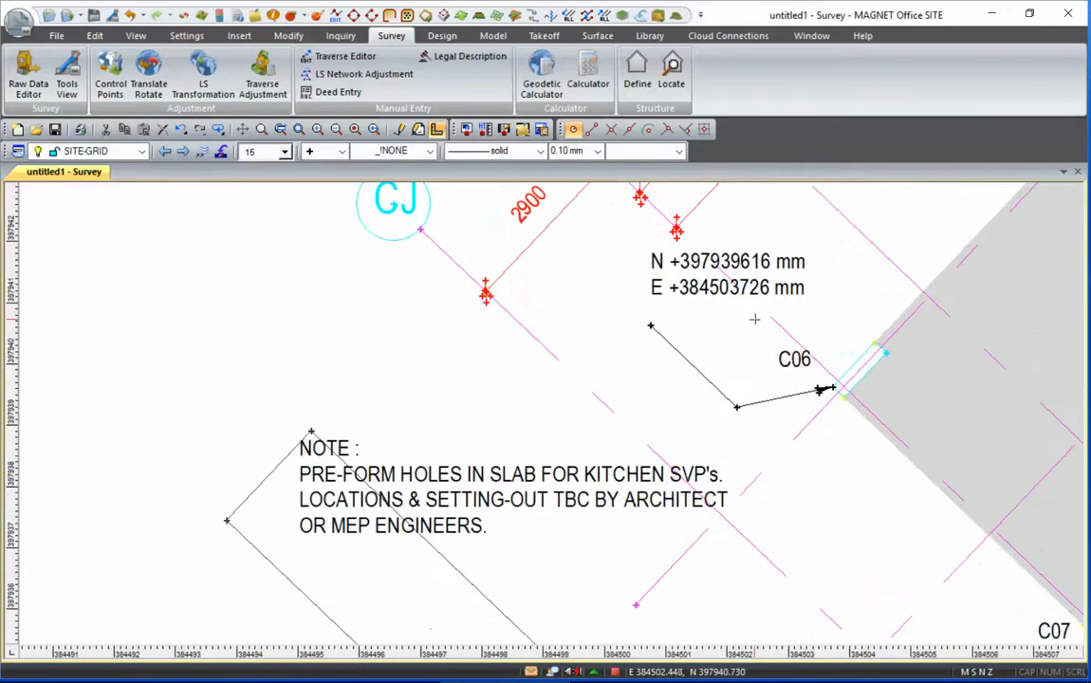
{"action": "double_click", "coordinate": [851, 402]}
{"action": "left_click_drag", "start_coordinate": [501, 197], "coordinate": [370, 219]}
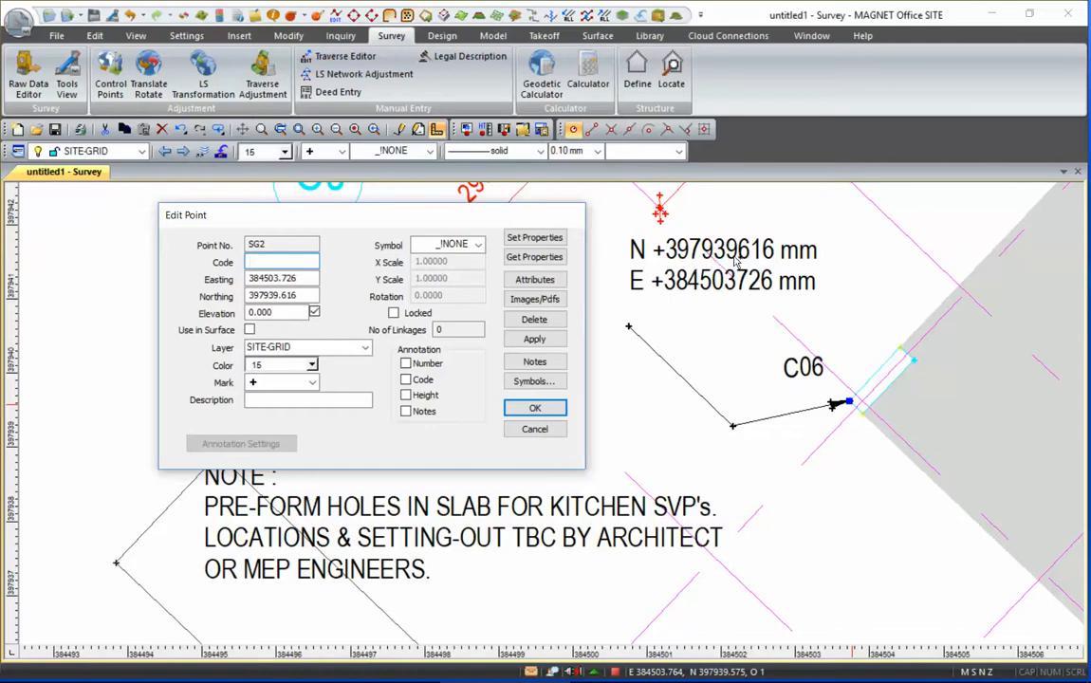
{"action": "left_click", "coordinate": [535, 409]}
Step: Examine the transformed floor plan's slab, stairwell, service voids and gridlines, and its overall orientation on the site grid
{"action": "scroll", "coordinate": [787, 436], "scroll_direction": "down", "scroll_amount": 5}
{"action": "mouse_move", "coordinate": [837, 467]}
{"action": "middle_mouse_down"}
{"action": "mouse_move", "coordinate": [682, 416]}
{"action": "mouse_move", "coordinate": [406, 392]}
{"action": "middle_mouse_up"}
{"action": "middle_click_drag", "start_coordinate": [722, 469], "coordinate": [658, 365]}
{"action": "scroll", "coordinate": [767, 398], "scroll_direction": "up", "scroll_amount": 4}
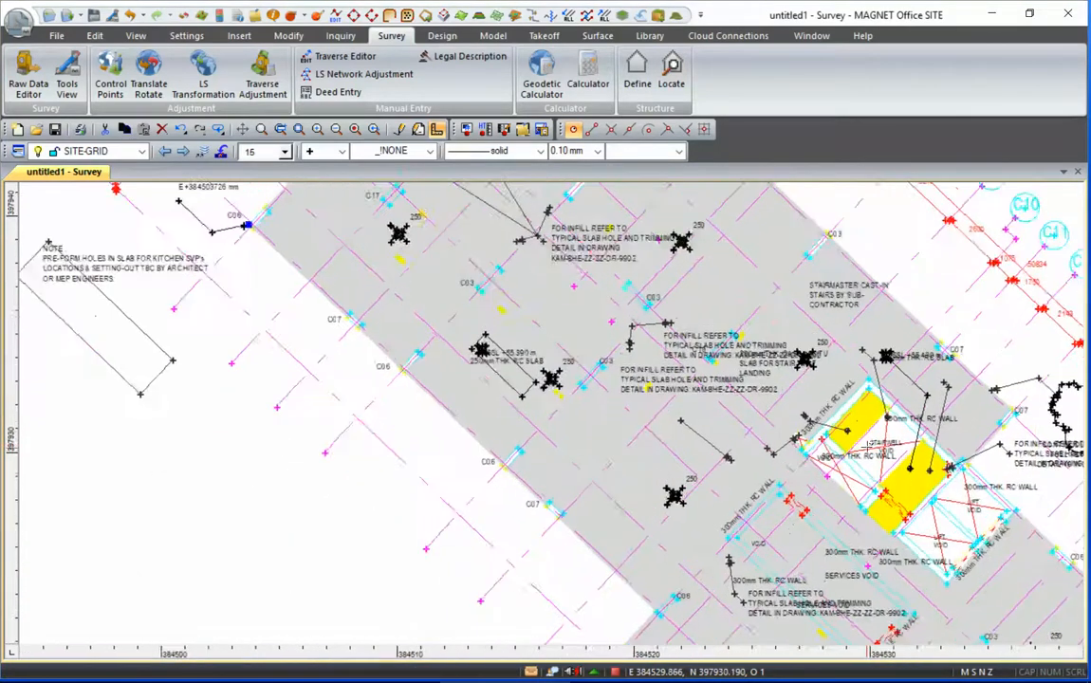
{"action": "middle_click_drag", "start_coordinate": [835, 492], "coordinate": [639, 287]}
{"action": "scroll", "coordinate": [679, 423], "scroll_direction": "down", "scroll_amount": 2}
{"action": "middle_click_drag", "start_coordinate": [720, 530], "coordinate": [518, 266]}
{"action": "middle_click_drag", "start_coordinate": [578, 371], "coordinate": [531, 236]}
{"action": "scroll", "coordinate": [759, 384], "scroll_direction": "up", "scroll_amount": 1}
{"action": "scroll", "coordinate": [760, 384], "scroll_direction": "up", "scroll_amount": 2}
{"action": "scroll", "coordinate": [760, 384], "scroll_direction": "down", "scroll_amount": 5}
{"action": "middle_click_drag", "start_coordinate": [899, 288], "coordinate": [883, 472]}
{"action": "middle_click_drag", "start_coordinate": [744, 392], "coordinate": [809, 503]}
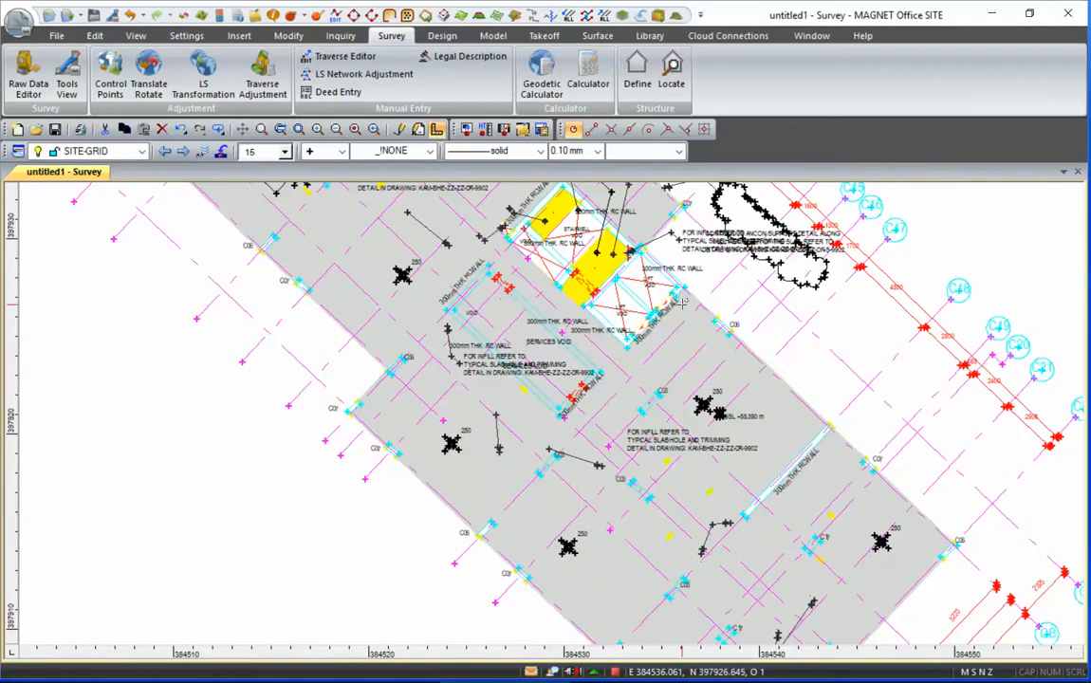
{"action": "middle_click_drag", "start_coordinate": [614, 273], "coordinate": [683, 420]}
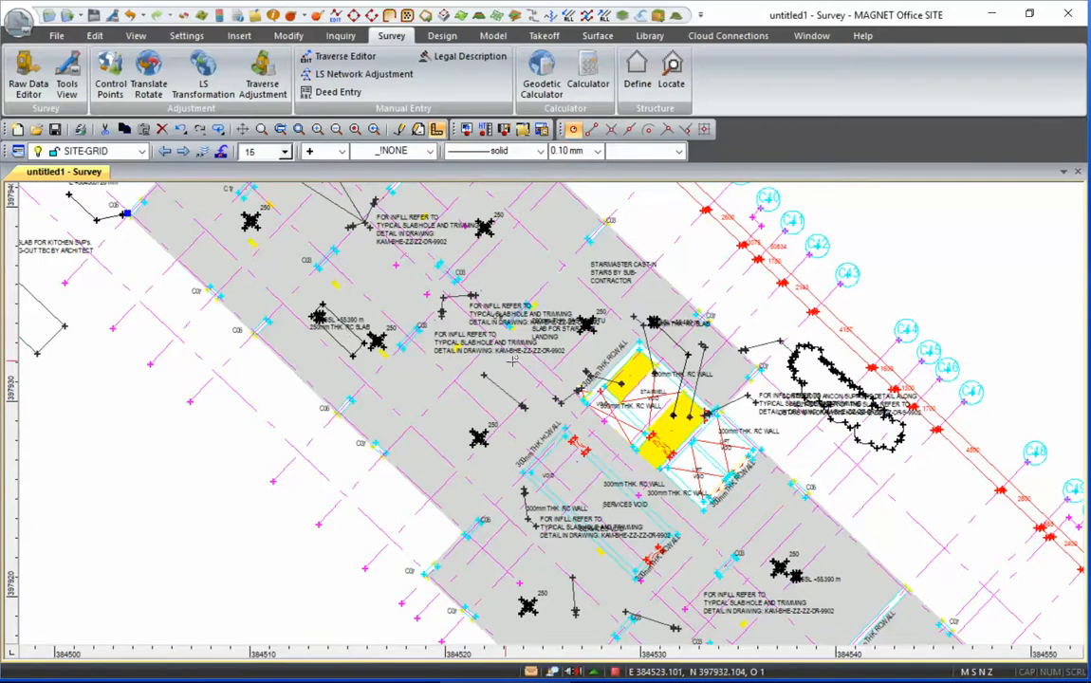
{"action": "scroll", "coordinate": [560, 337], "scroll_direction": "down", "scroll_amount": 3}
{"action": "scroll", "coordinate": [554, 429], "scroll_direction": "down", "scroll_amount": 2}
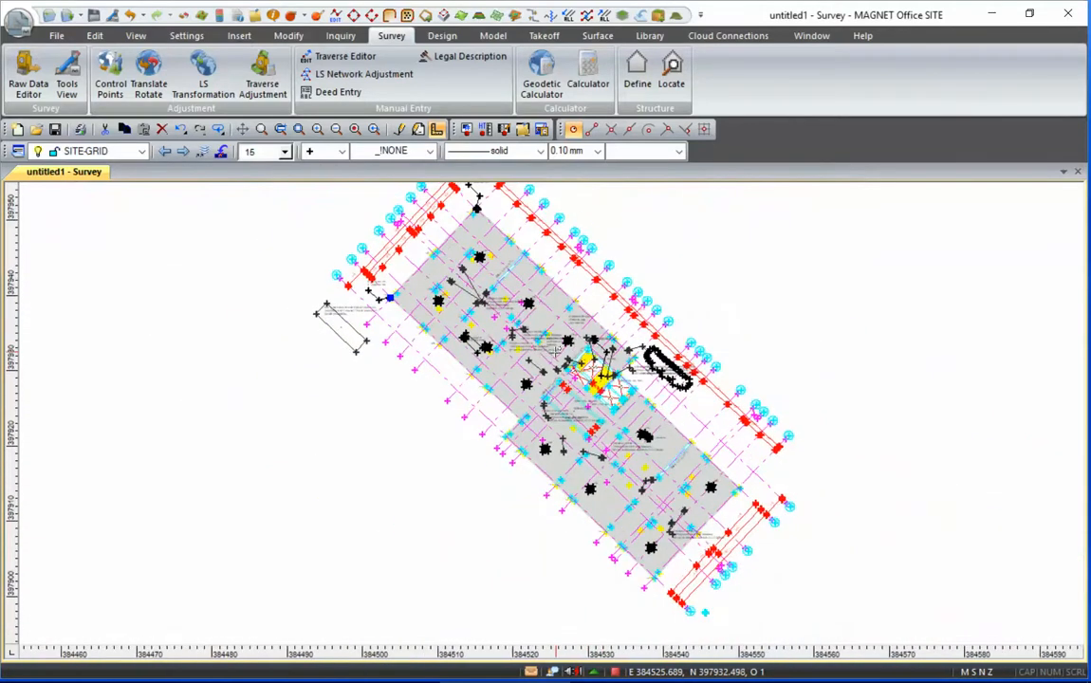